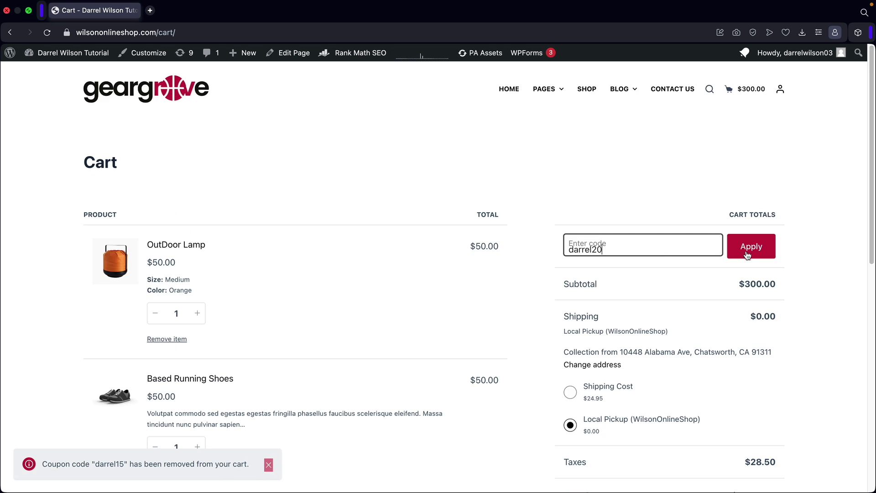
Apply the coupon code darrel20 to the cart and darrel45 to the cart holding the ski boots
{"action": "left_click", "coordinate": [748, 247]}
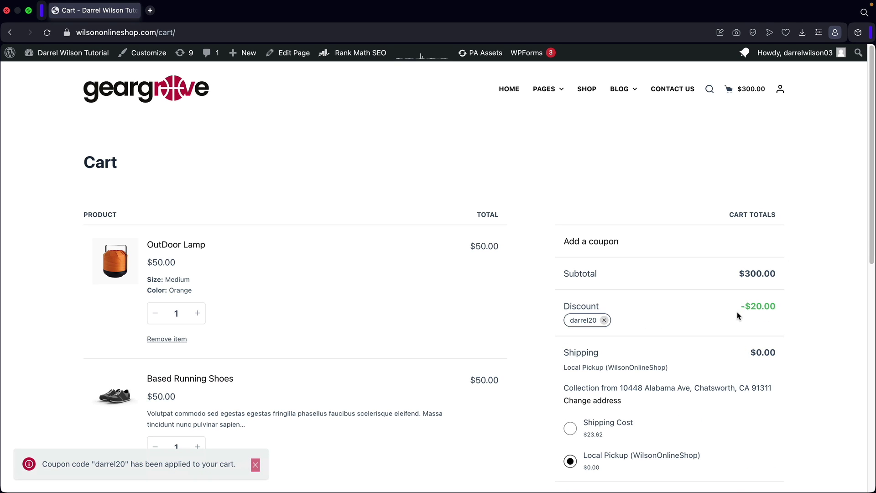
{"action": "left_click", "coordinate": [751, 161]}
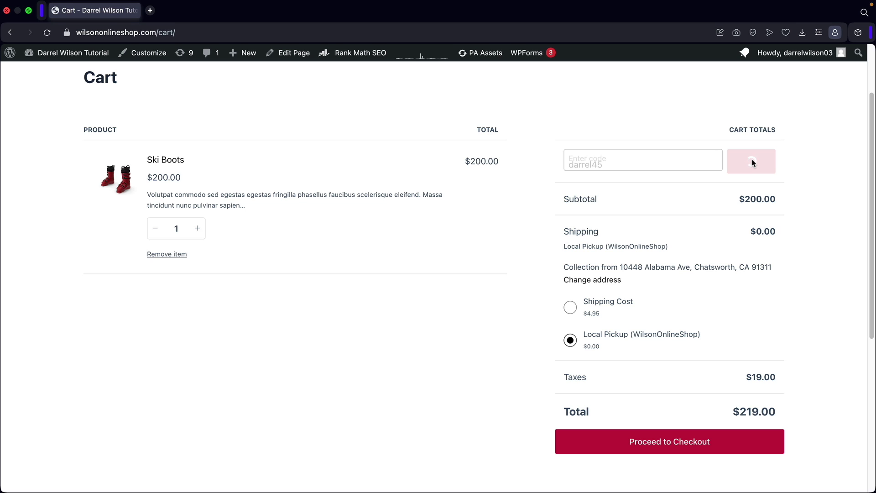
{"action": "left_click_drag", "start_coordinate": [740, 222], "coordinate": [795, 222]}
{"action": "left_click", "coordinate": [796, 223]}
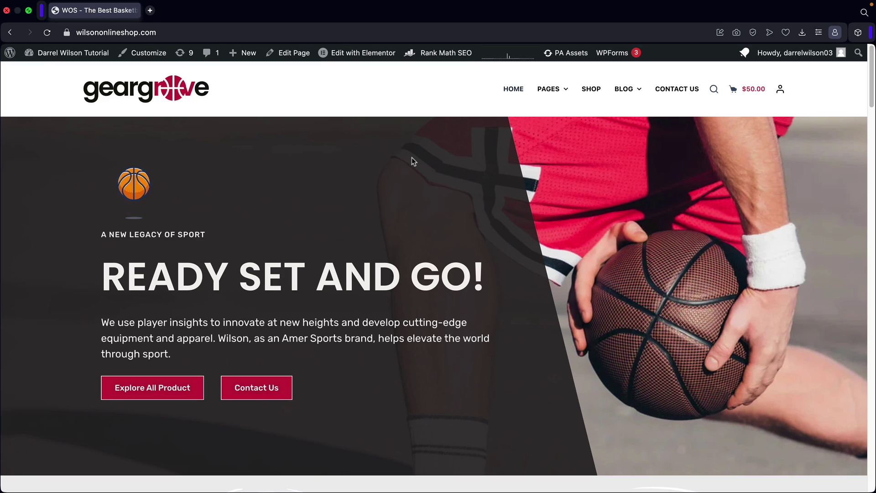
Go to the site's WordPress dashboard, open the store's coupon list and start adding a new coupon
{"action": "mouse_move", "coordinate": [68, 53]}
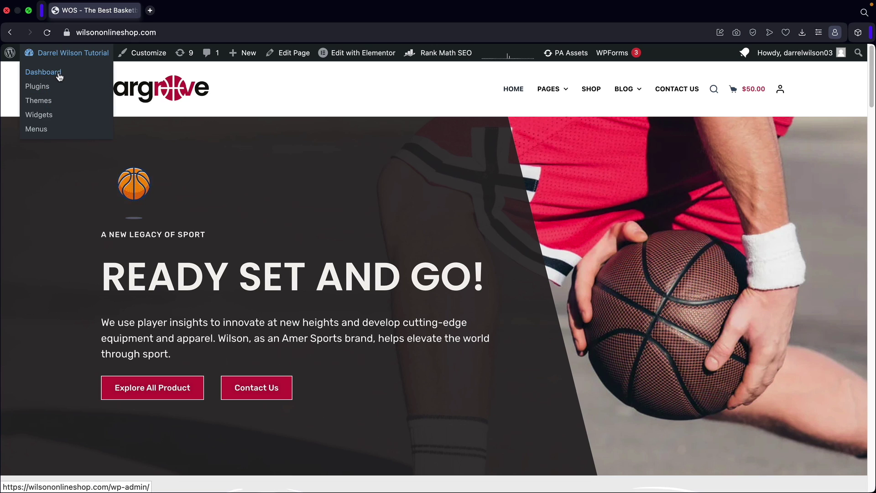
{"action": "left_click", "coordinate": [59, 76]}
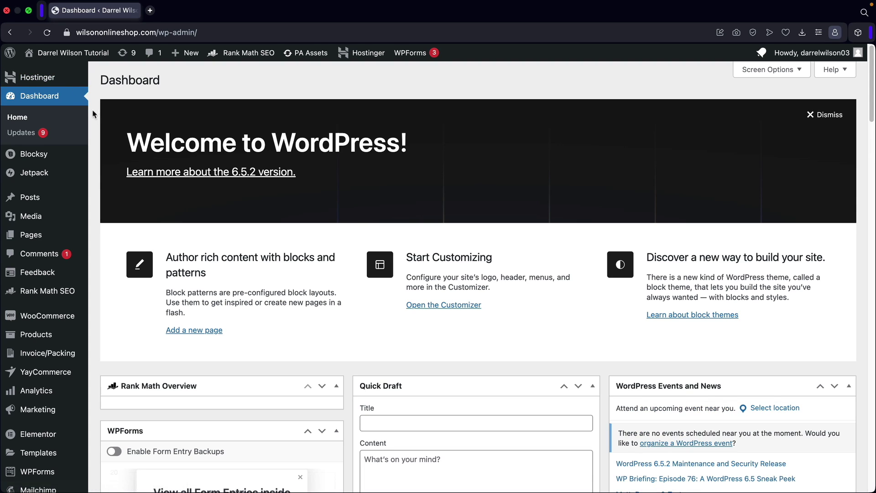
{"action": "scroll", "coordinate": [69, 173], "scroll_direction": "down", "scroll_amount": 3}
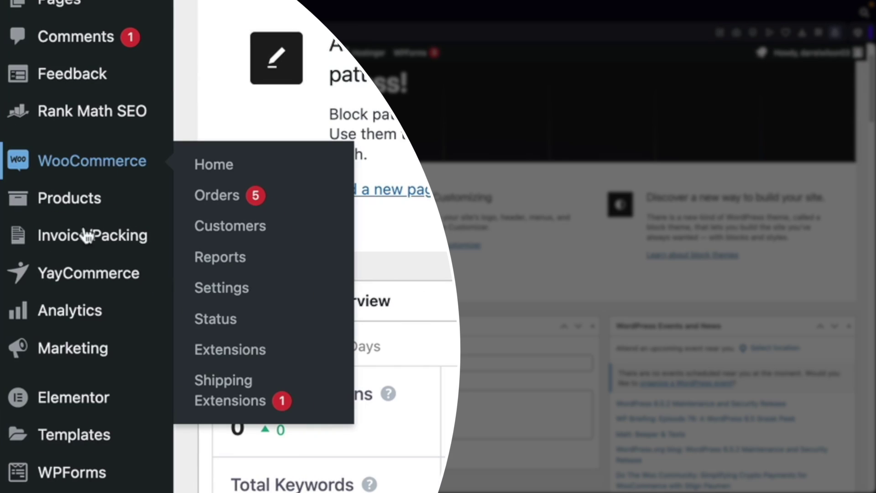
{"action": "mouse_move", "coordinate": [62, 351]}
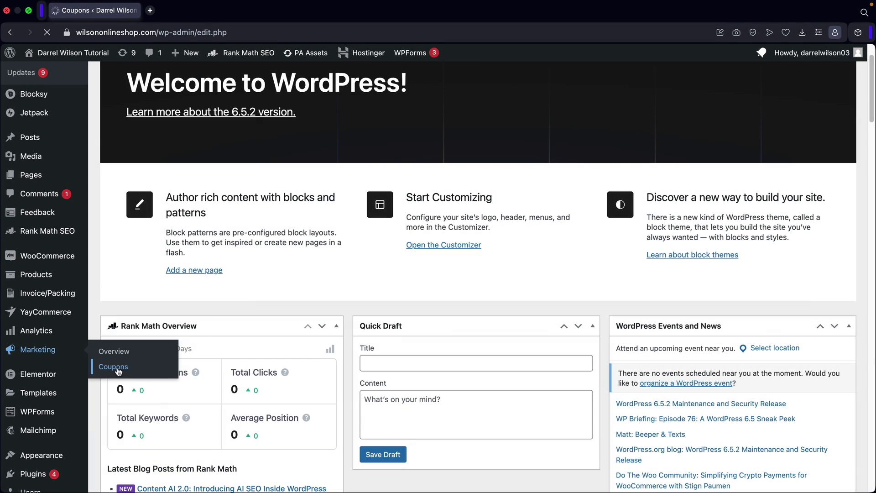
{"action": "left_click", "coordinate": [230, 388]}
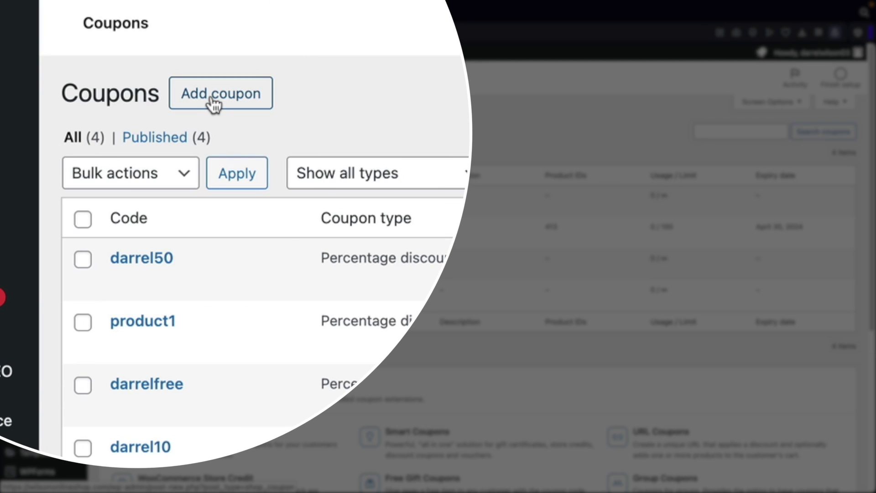
{"action": "left_click", "coordinate": [212, 100]}
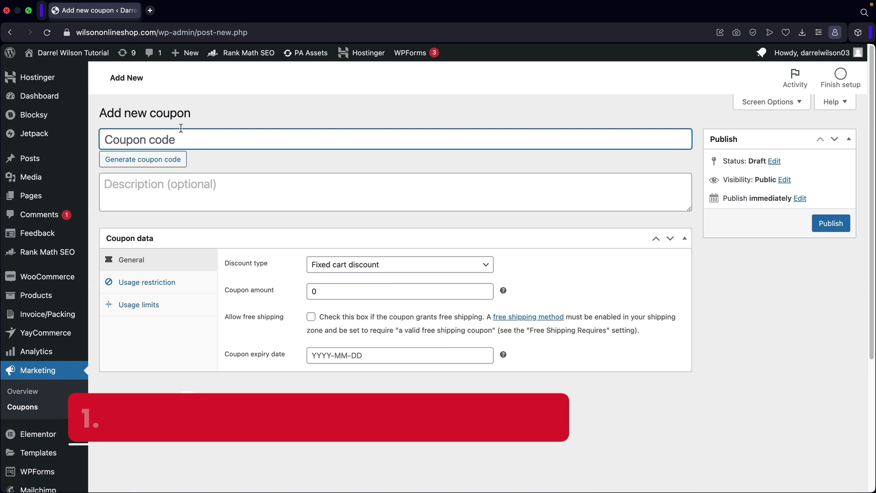
Enter darrel15 as the coupon code and "this is for 15% off summer sale" as its description
{"action": "type", "text": "darrel15"}
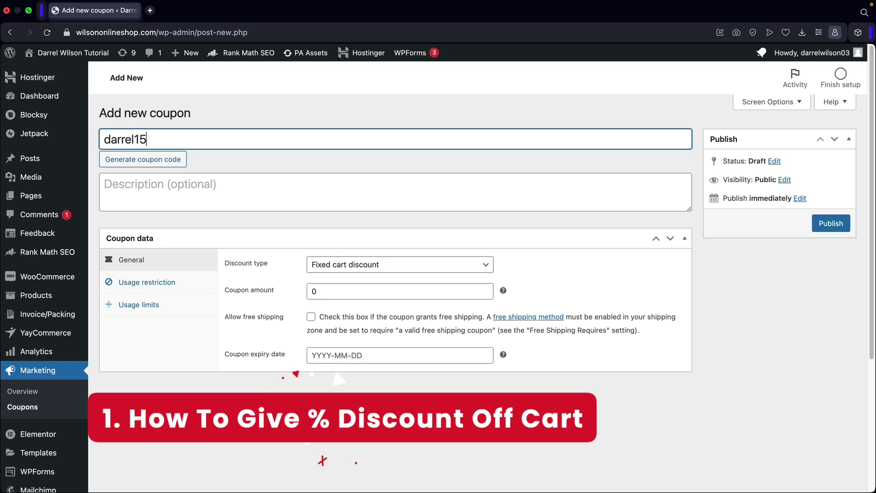
{"action": "left_click", "coordinate": [181, 182]}
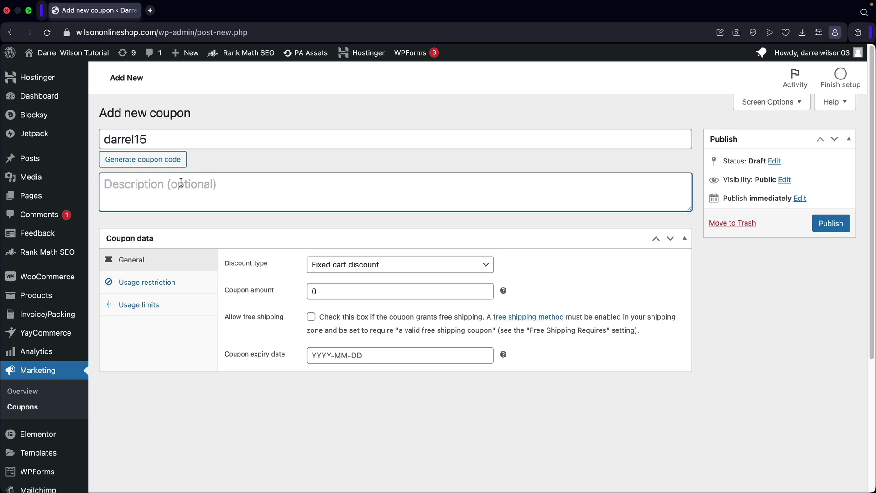
{"action": "type", "text": "t"}
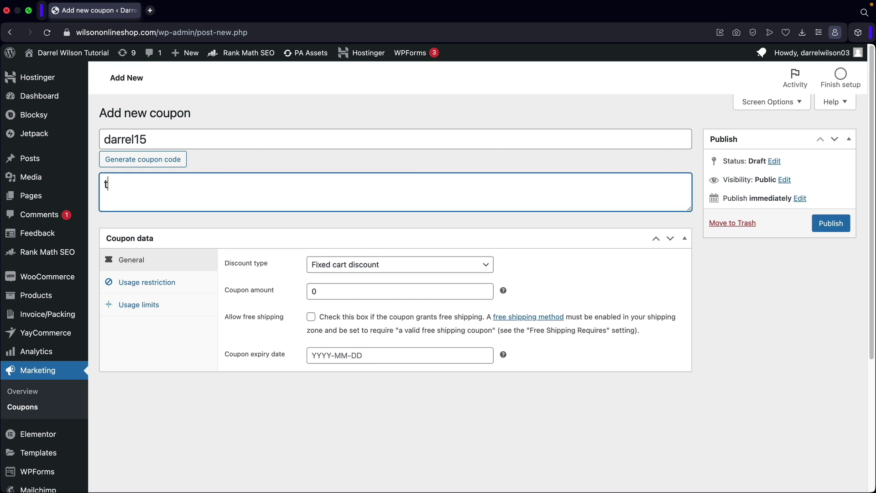
{"action": "type", "text": "his is for 15% o"}
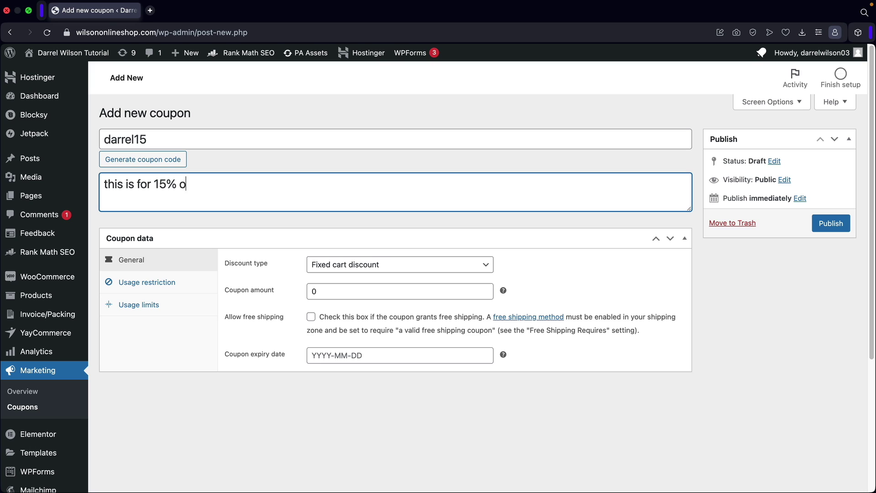
{"action": "type", "text": "ff summer sale"}
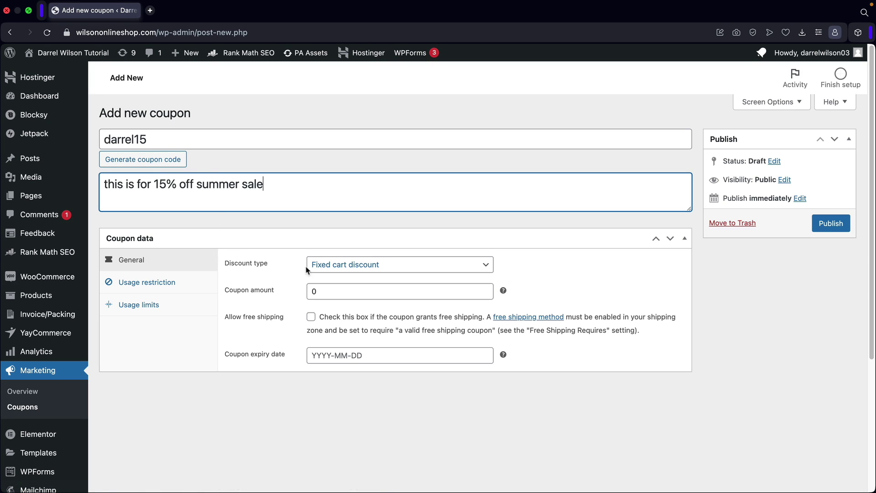
Try the percentage, fixed cart and fixed product discount types on the coupon one after another
{"action": "left_click", "coordinate": [350, 266]}
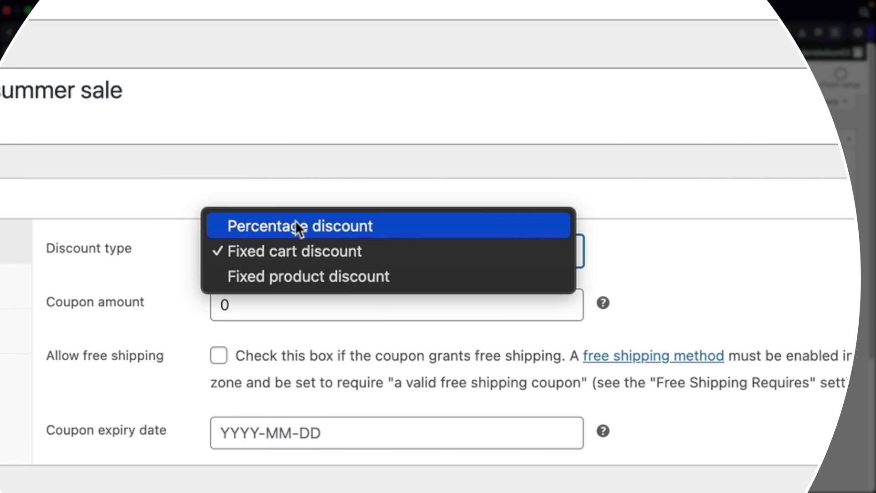
{"action": "left_click", "coordinate": [352, 250]}
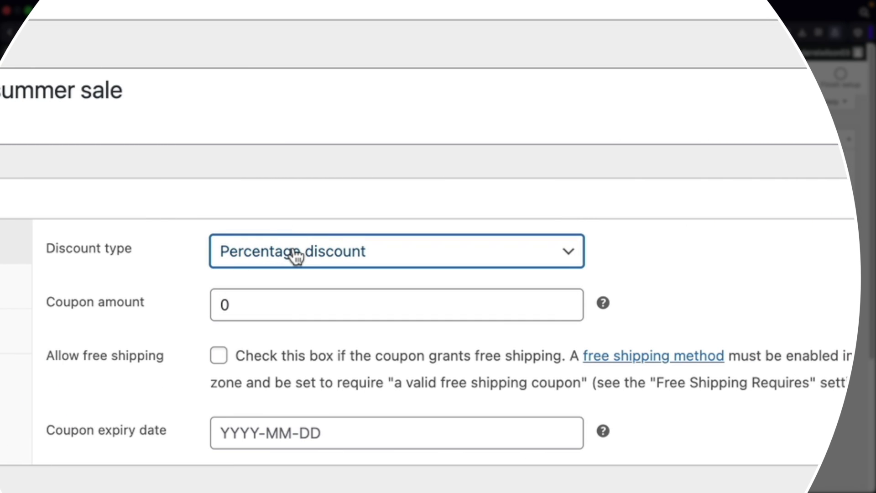
{"action": "left_click", "coordinate": [294, 253]}
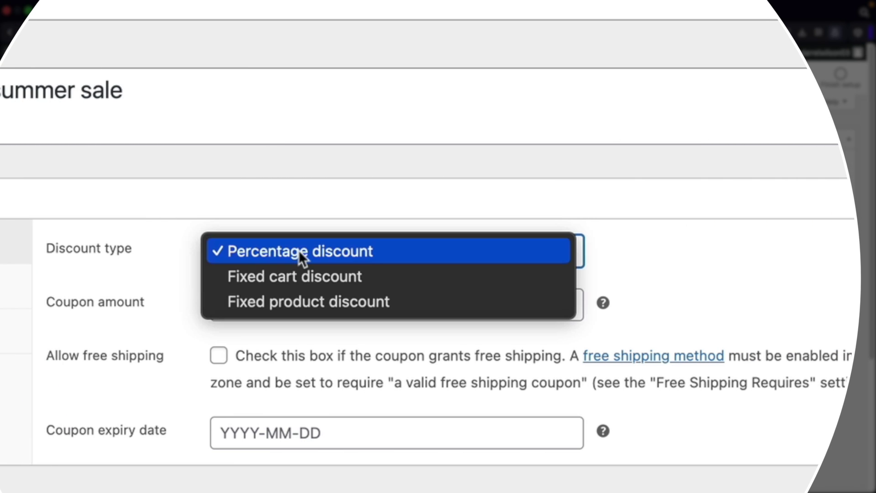
{"action": "left_click", "coordinate": [287, 280]}
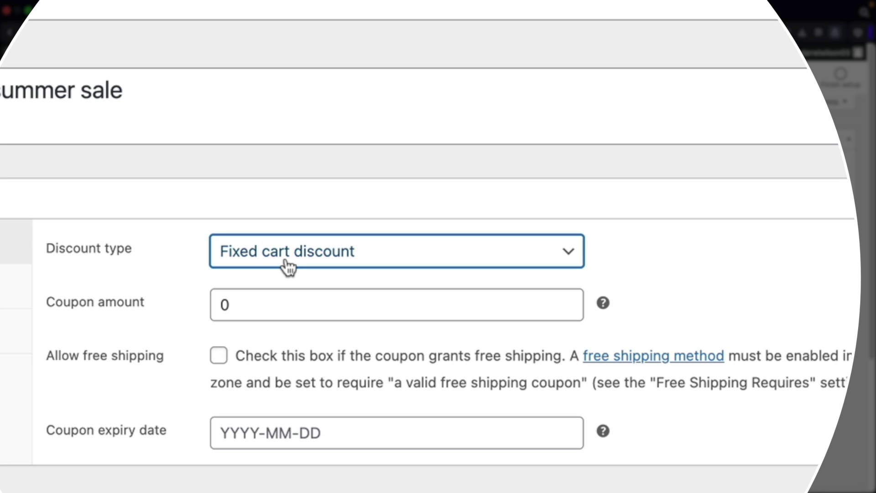
{"action": "left_click", "coordinate": [286, 262]}
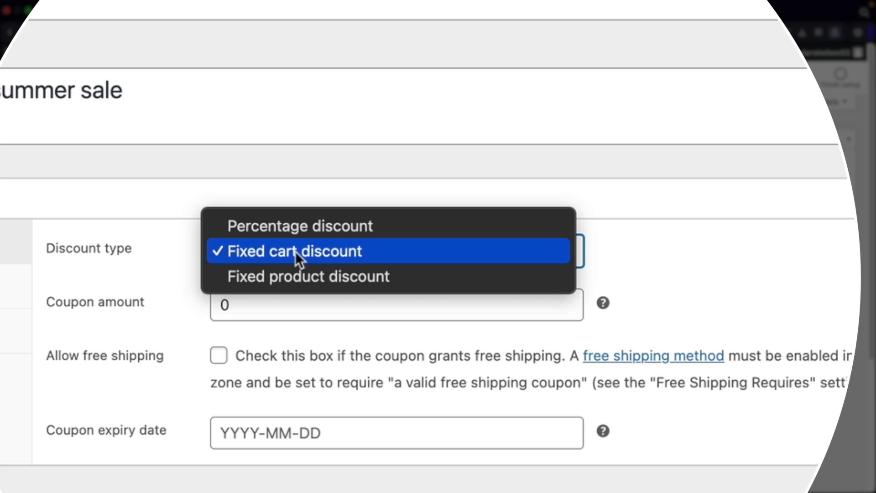
{"action": "left_click", "coordinate": [292, 279]}
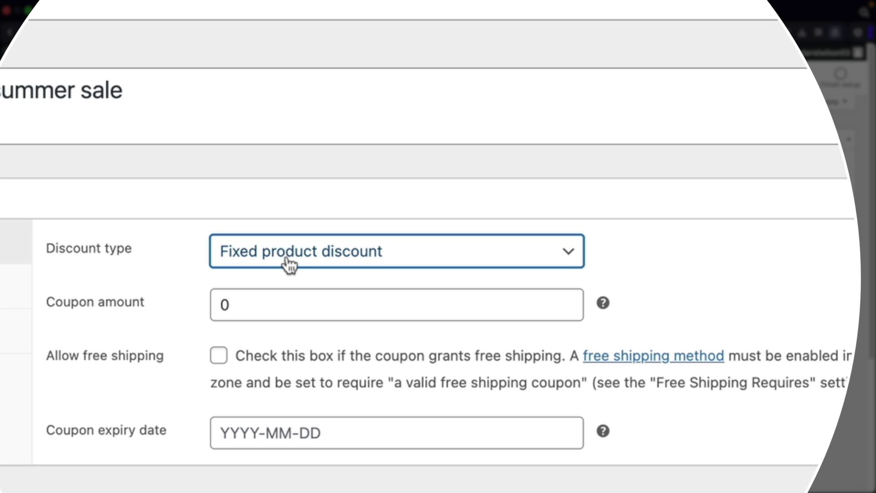
Set the coupon's discount type to Percentage discount and its amount to 15
{"action": "left_click", "coordinate": [290, 259]}
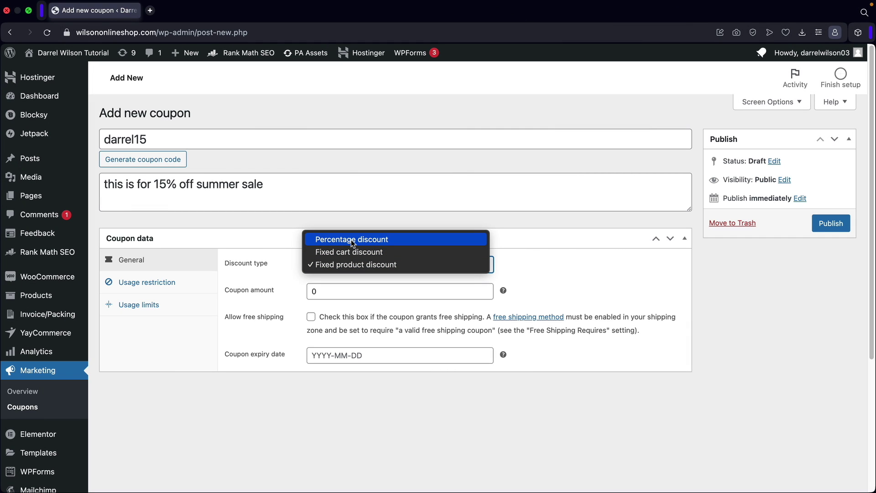
{"action": "left_click", "coordinate": [353, 241]}
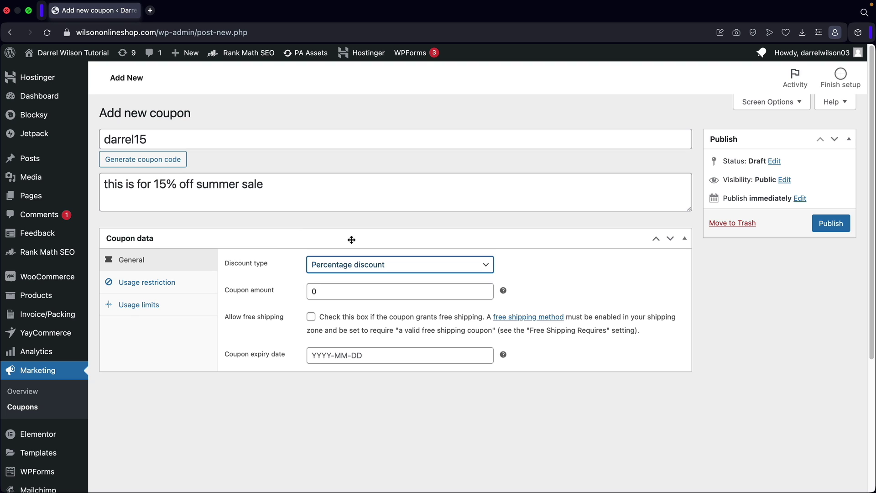
{"action": "double_click", "coordinate": [348, 289]}
{"action": "type", "text": "15"}
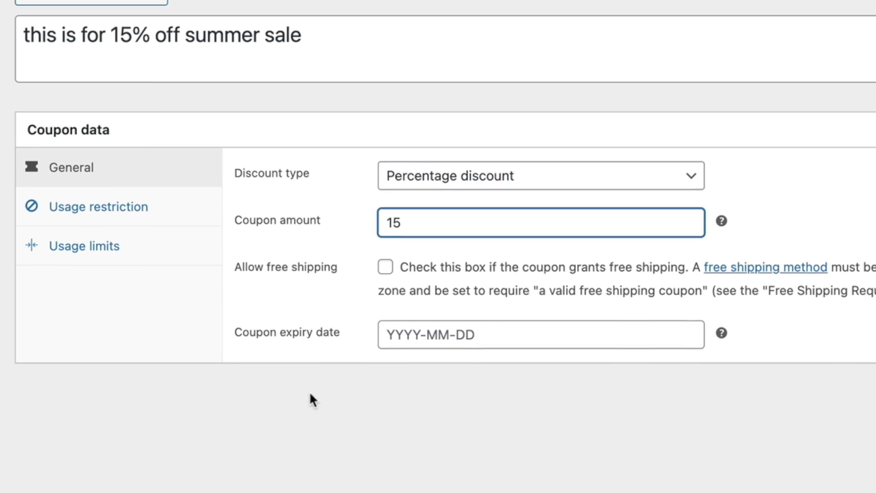
{"action": "left_click", "coordinate": [310, 394]}
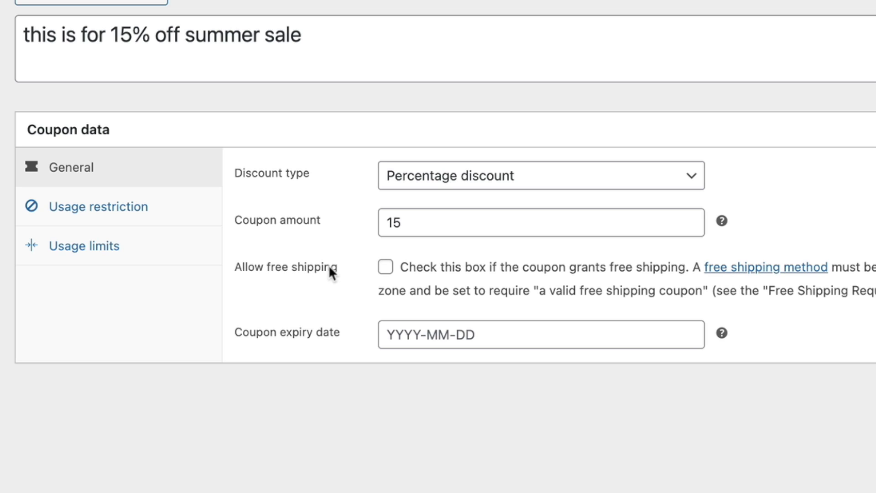
Allow free shipping with the coupon and set its expiry date to 2024-04-17
{"action": "left_click", "coordinate": [386, 269]}
{"action": "left_click", "coordinate": [410, 335]}
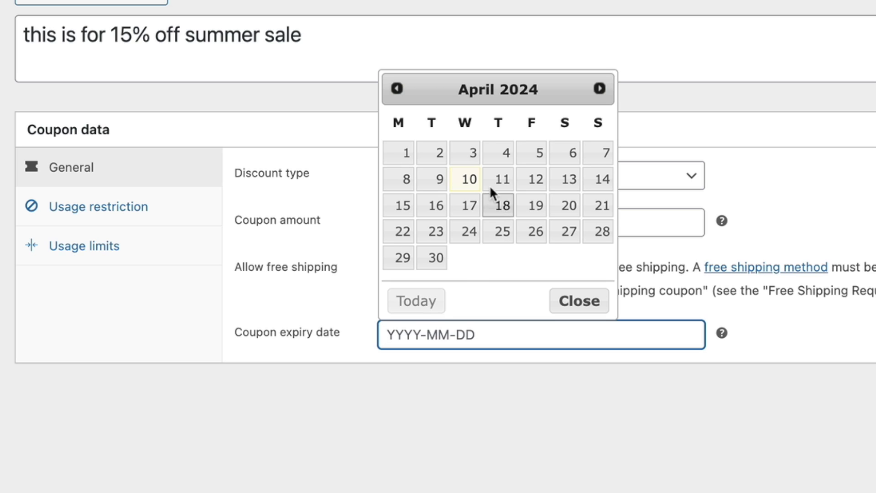
{"action": "left_click", "coordinate": [475, 208]}
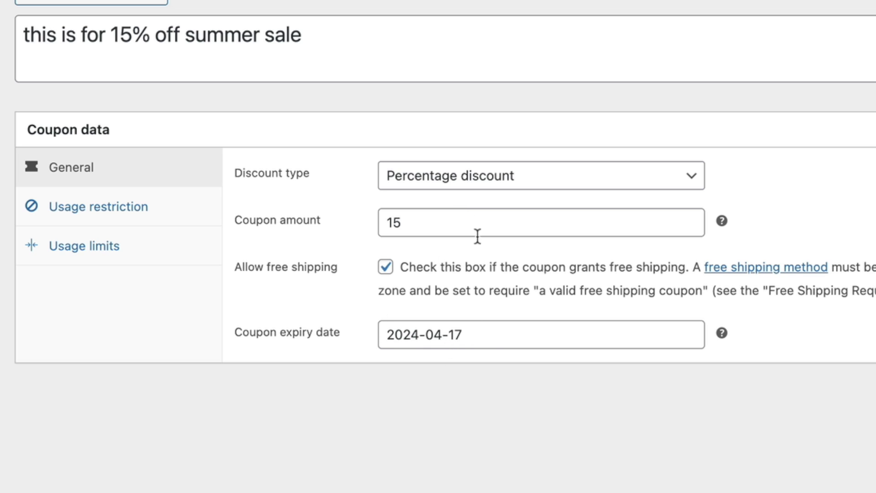
Set the coupon's usage restrictions to a minimum spend of 50, a maximum spend of 2000 and individual use only
{"action": "left_click", "coordinate": [120, 209]}
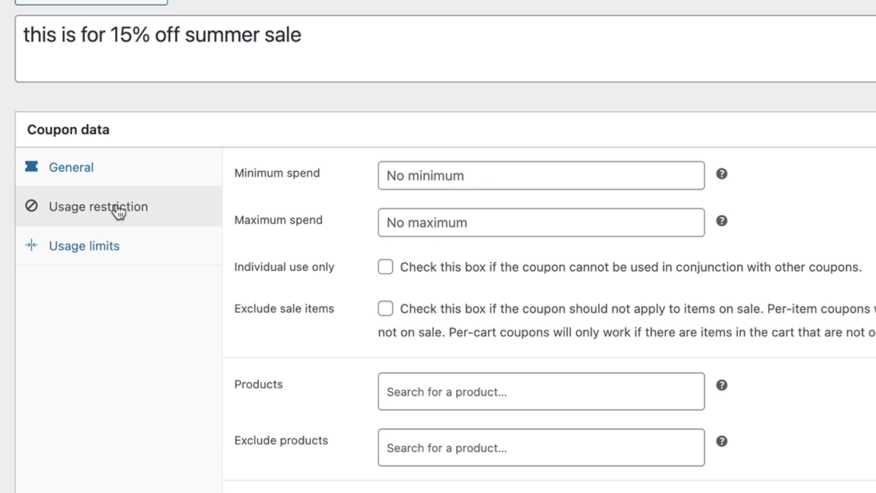
{"action": "scroll", "coordinate": [250, 204], "scroll_direction": "down", "scroll_amount": 2}
{"action": "scroll", "coordinate": [257, 204], "scroll_direction": "down", "scroll_amount": 3}
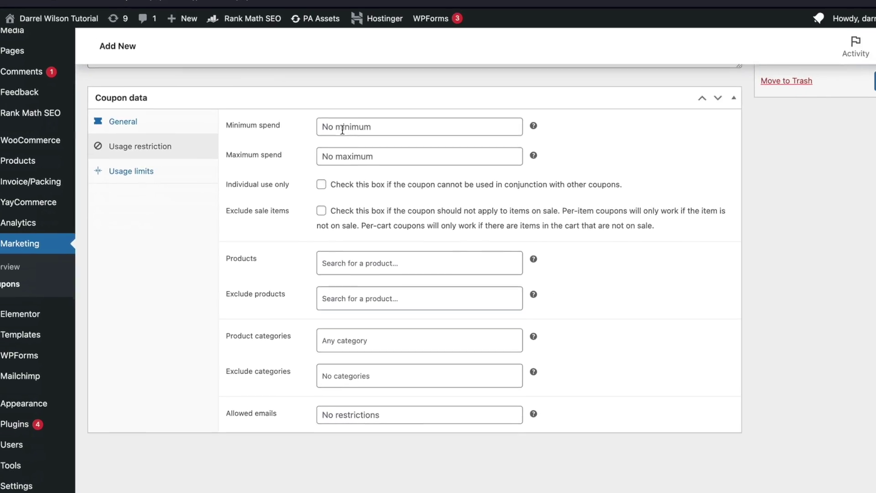
{"action": "left_click", "coordinate": [463, 62]}
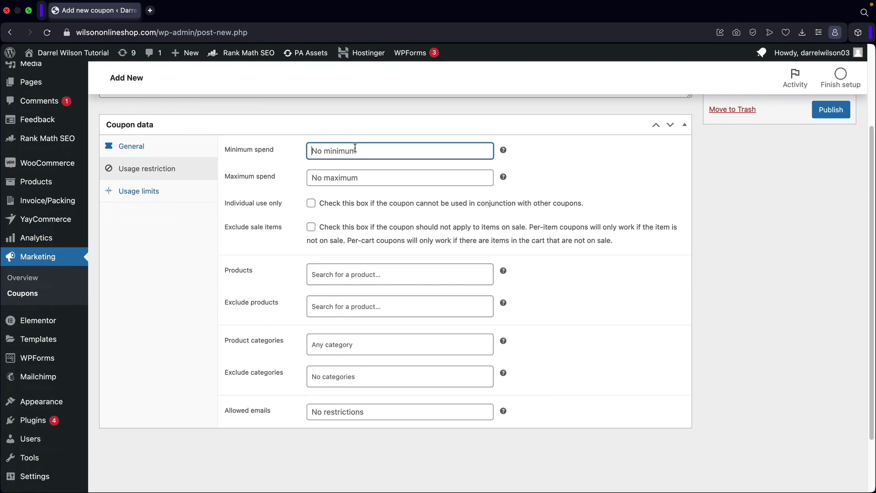
{"action": "type", "text": "50"}
{"action": "key", "text": "Tab"}
{"action": "key", "text": "Tab"}
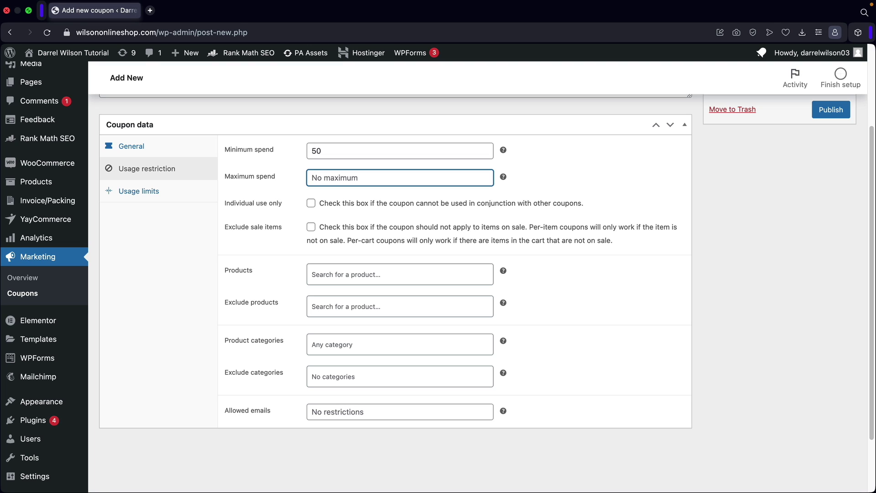
{"action": "type", "text": "2000"}
{"action": "left_click", "coordinate": [310, 204]}
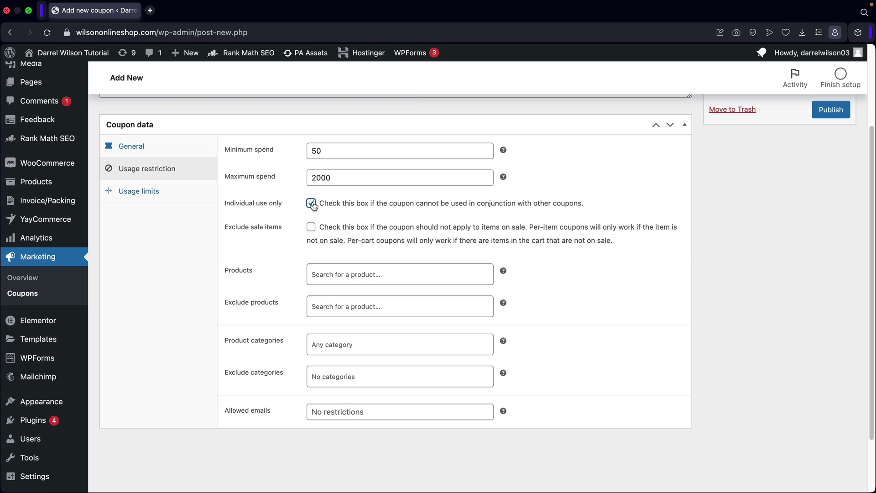
{"action": "left_click_drag", "start_coordinate": [414, 203], "coordinate": [588, 205]}
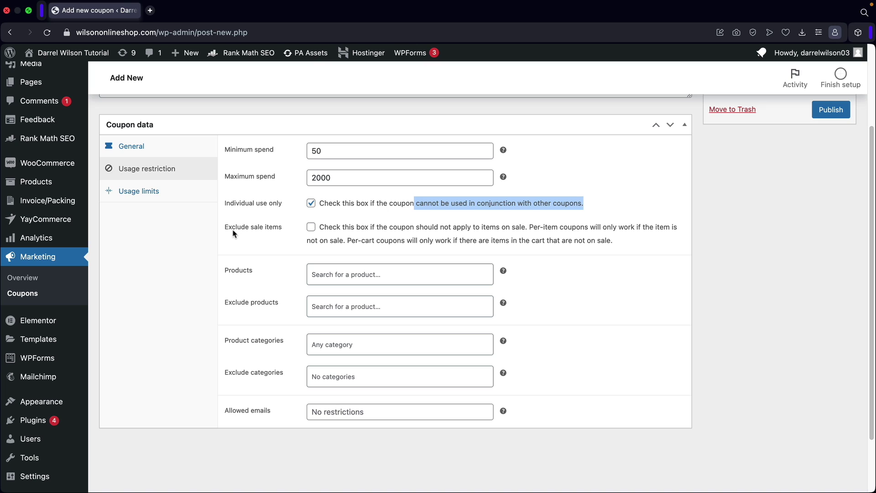
Try excluding sale items from the coupon, and switch that exclusion off again
{"action": "left_click_drag", "start_coordinate": [231, 229], "coordinate": [280, 231]}
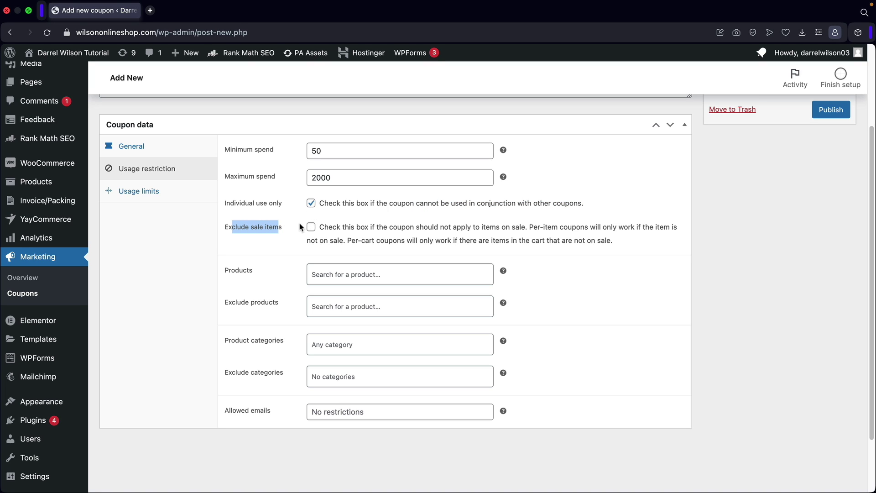
{"action": "left_click", "coordinate": [293, 225]}
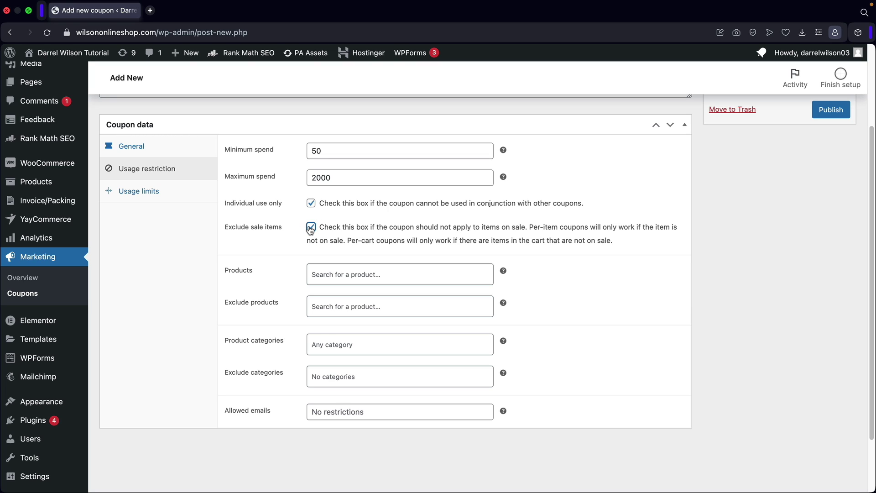
{"action": "left_click", "coordinate": [312, 228]}
{"action": "left_click", "coordinate": [337, 273]}
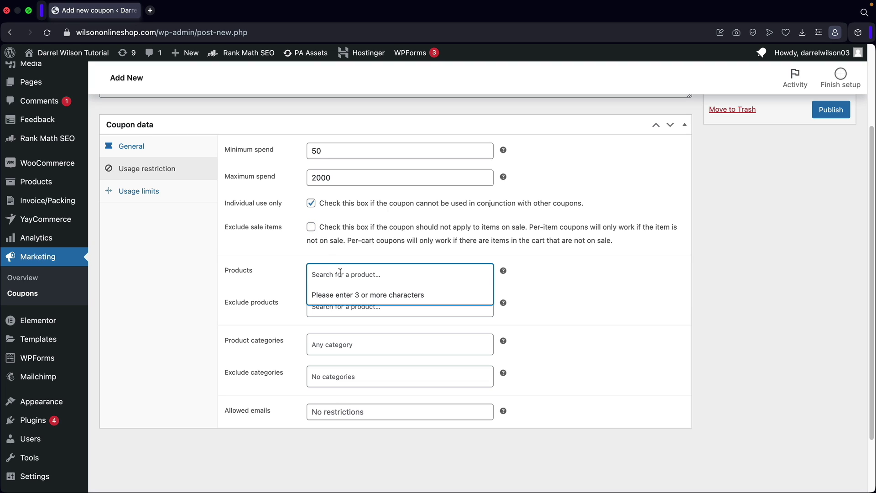
{"action": "left_click", "coordinate": [563, 273]}
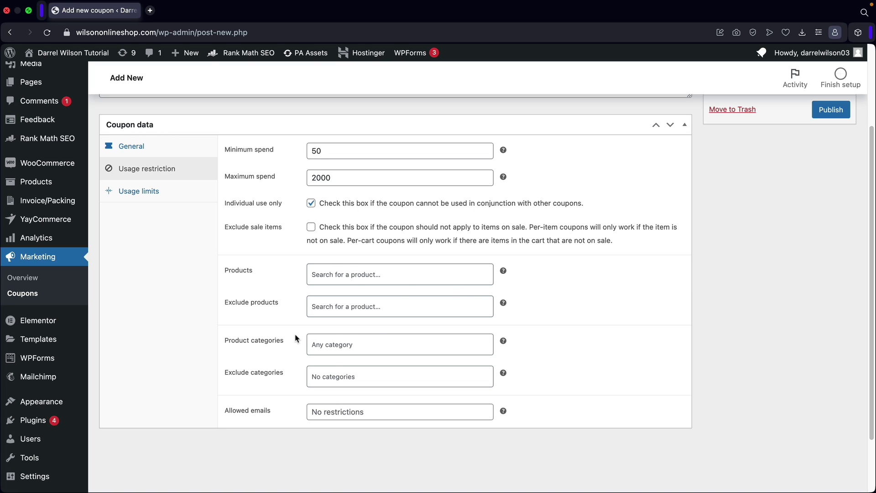
{"action": "left_click", "coordinate": [341, 275]}
{"action": "left_click", "coordinate": [507, 283]}
Search the excluded products for "basket" and exclude Basketball (#411) from the coupon
{"action": "left_click", "coordinate": [327, 306]}
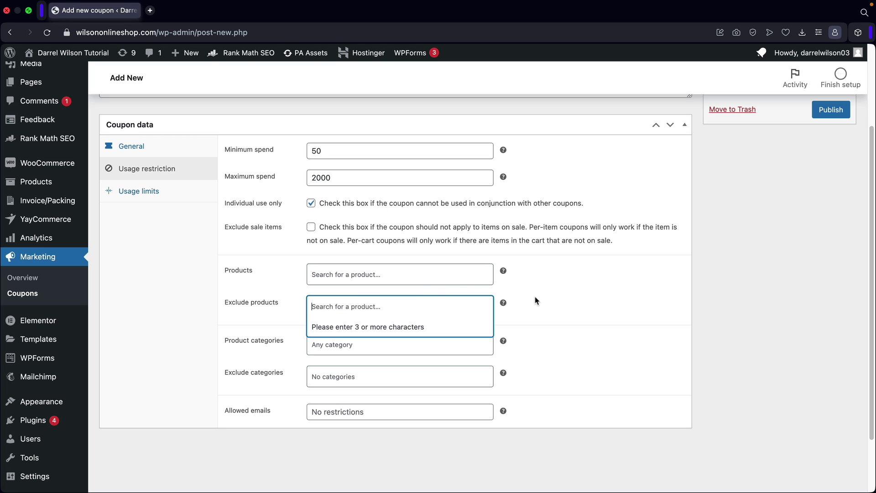
{"action": "type", "text": "basket"}
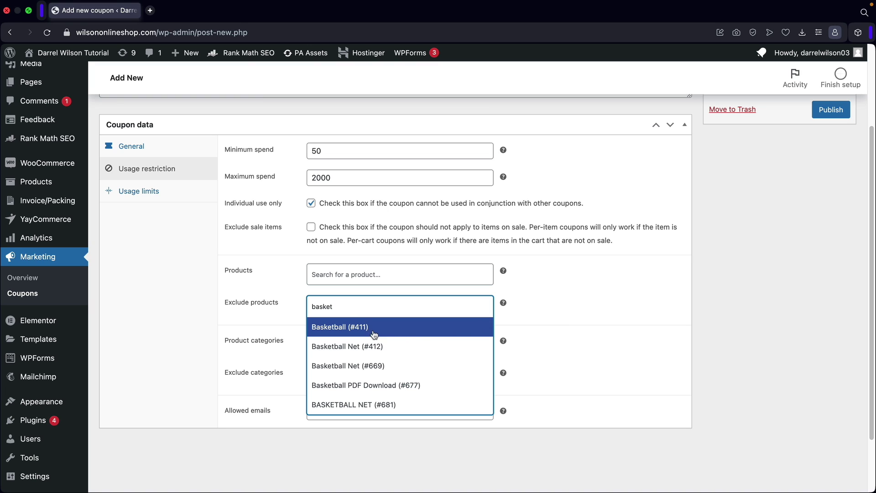
{"action": "left_click", "coordinate": [338, 333]}
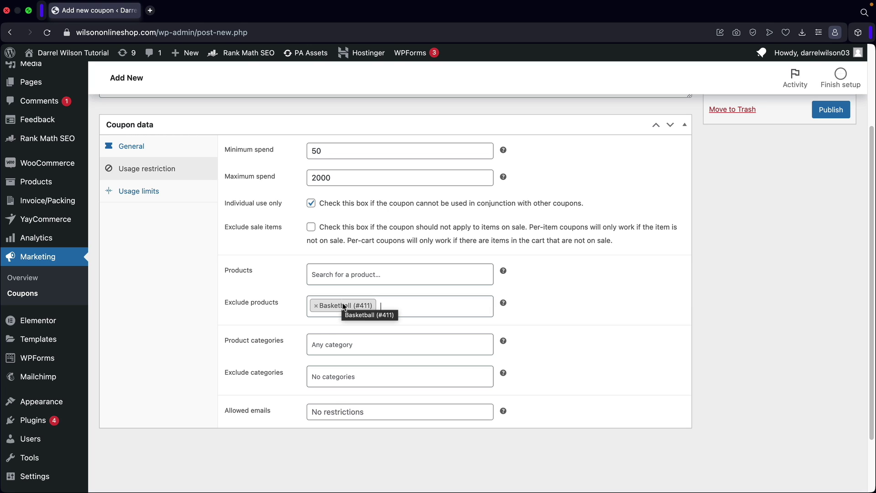
{"action": "left_click", "coordinate": [340, 343]}
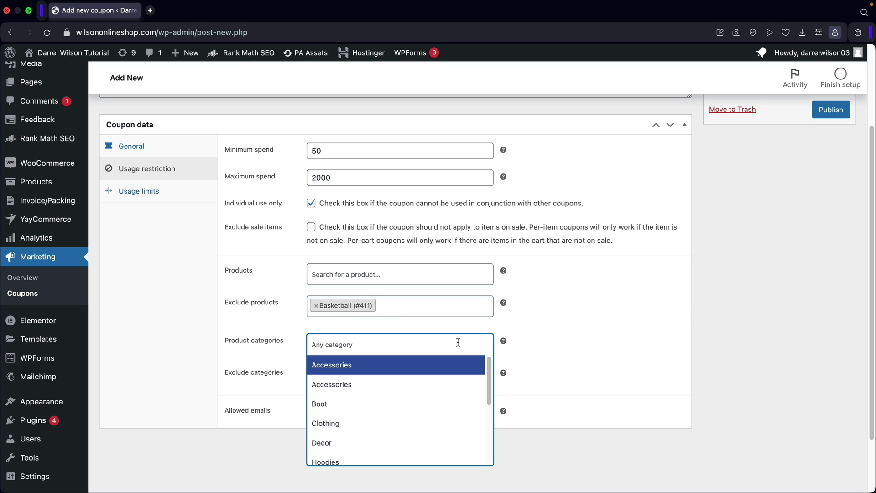
{"action": "left_click", "coordinate": [649, 342]}
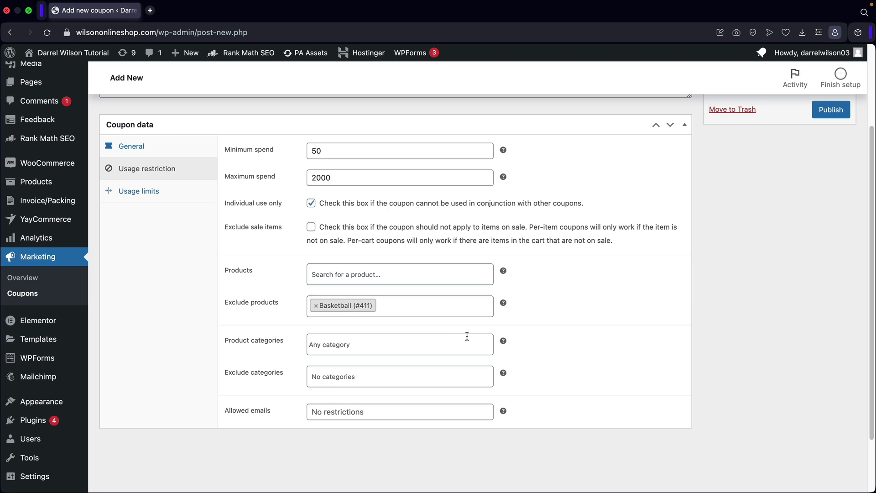
{"action": "left_click", "coordinate": [335, 346]}
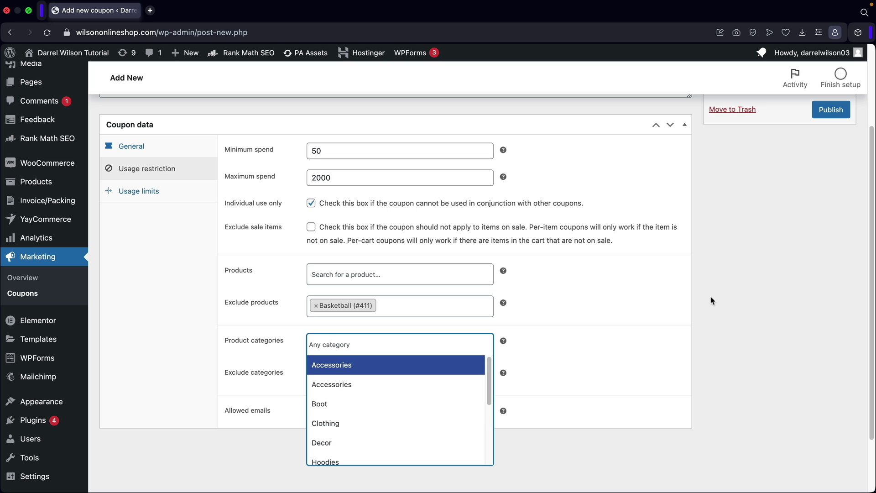
{"action": "scroll", "coordinate": [425, 389], "scroll_direction": "down", "scroll_amount": 1}
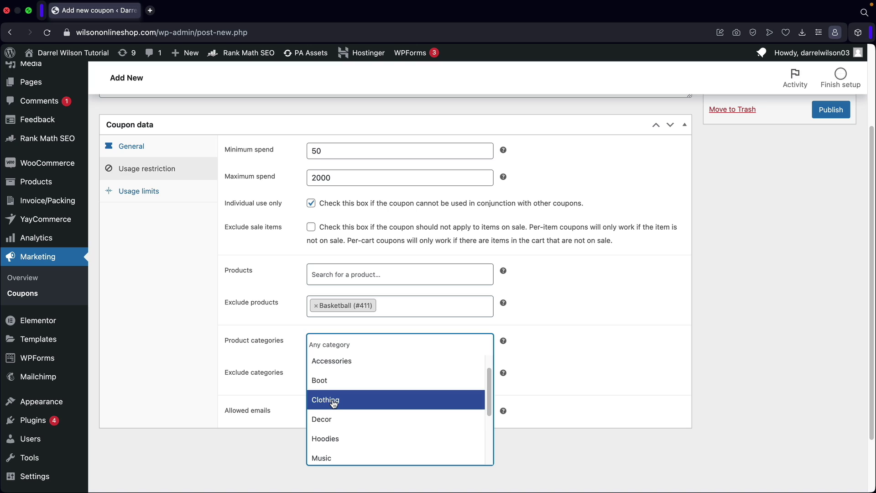
{"action": "left_click", "coordinate": [633, 345]}
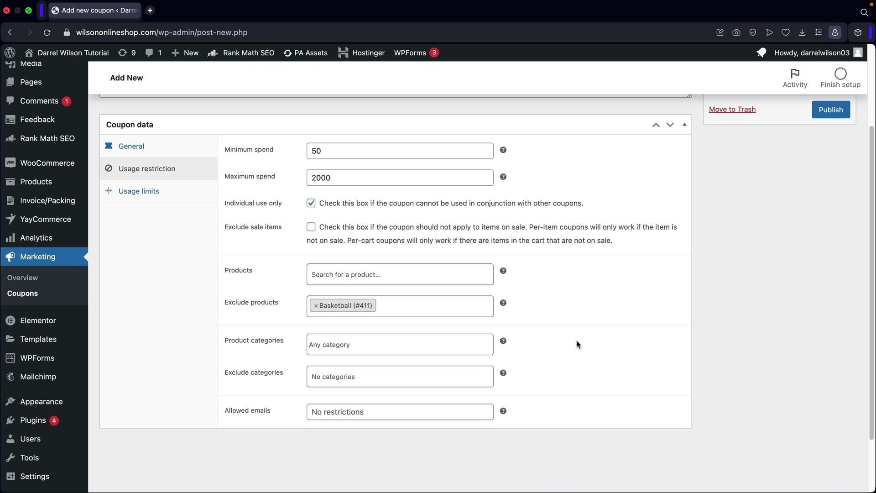
Exclude the Shoe product category from the coupon
{"action": "left_click", "coordinate": [343, 374]}
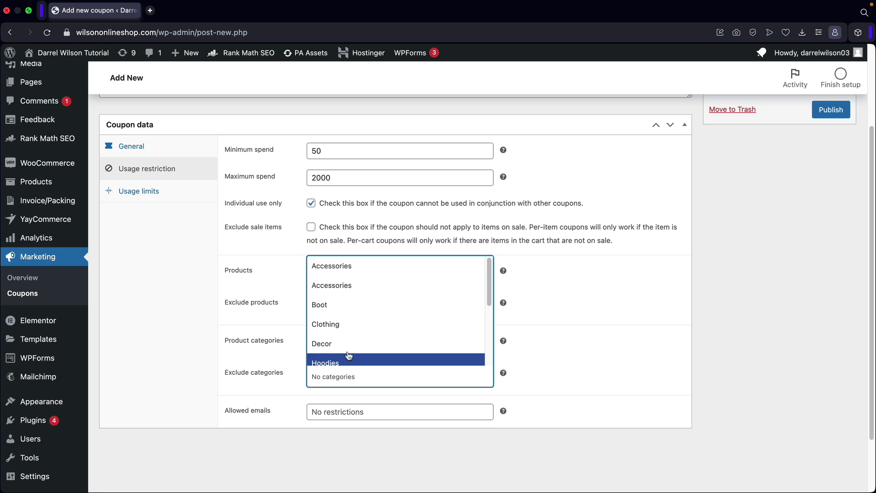
{"action": "scroll", "coordinate": [340, 310], "scroll_direction": "down", "scroll_amount": 3}
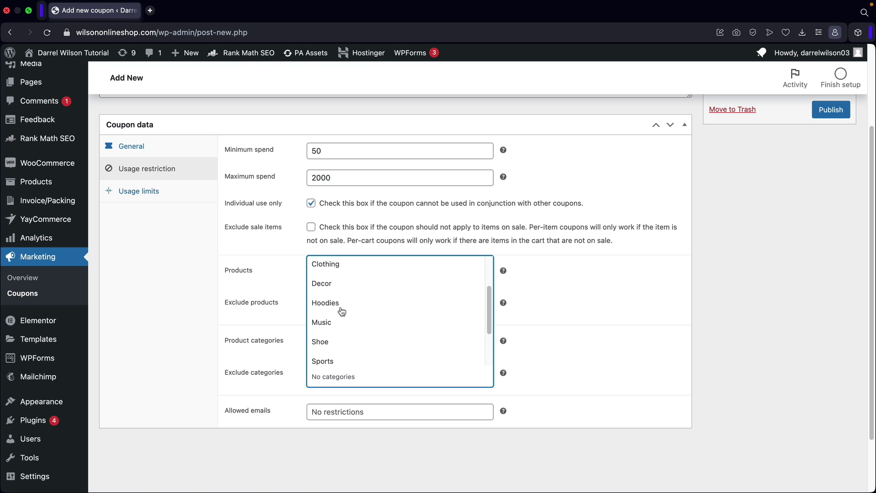
{"action": "left_click", "coordinate": [340, 336]}
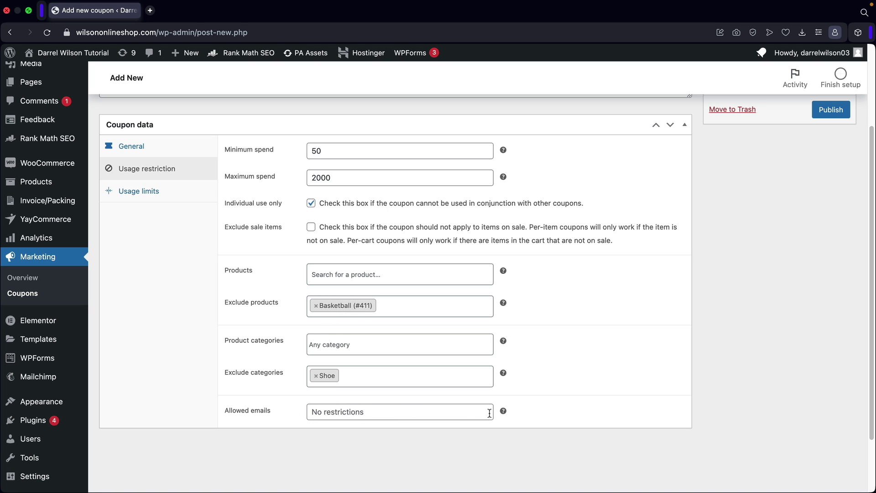
{"action": "mouse_move", "coordinate": [501, 411]}
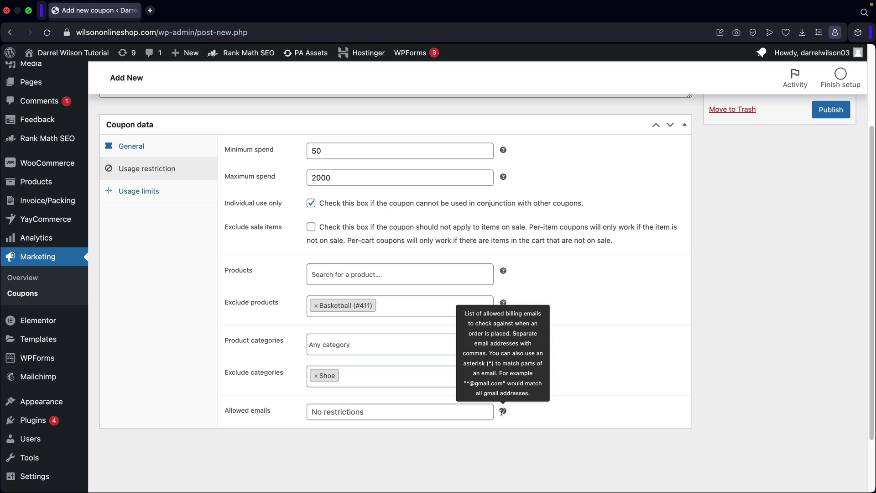
{"action": "left_click", "coordinate": [474, 414]}
{"action": "type", "text": "@gmail.com"}
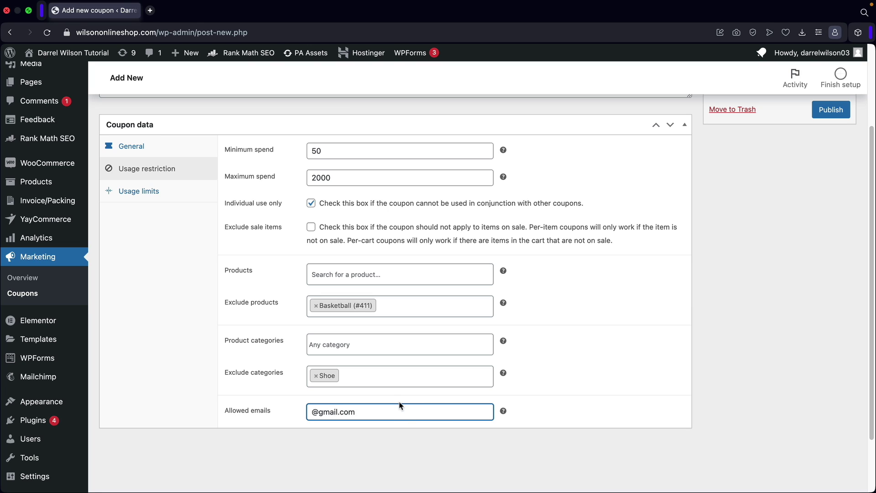
{"action": "left_click_drag", "start_coordinate": [390, 414], "coordinate": [312, 412]}
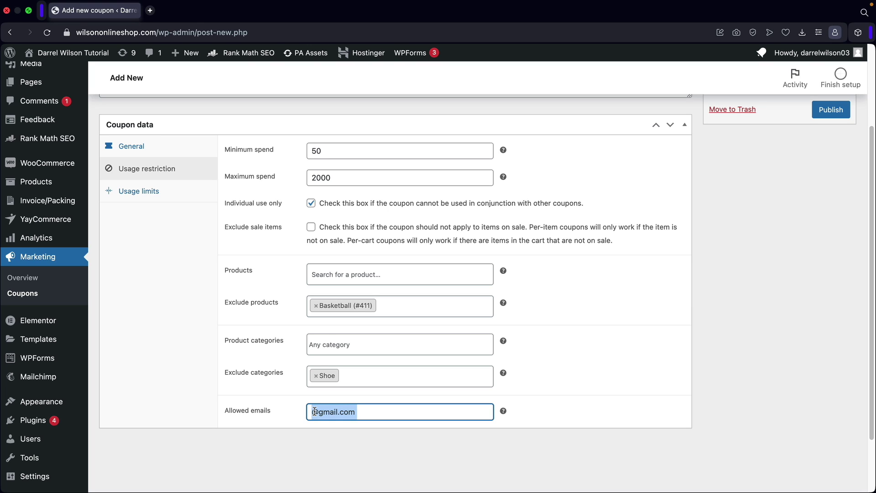
{"action": "key", "text": "BackSpace"}
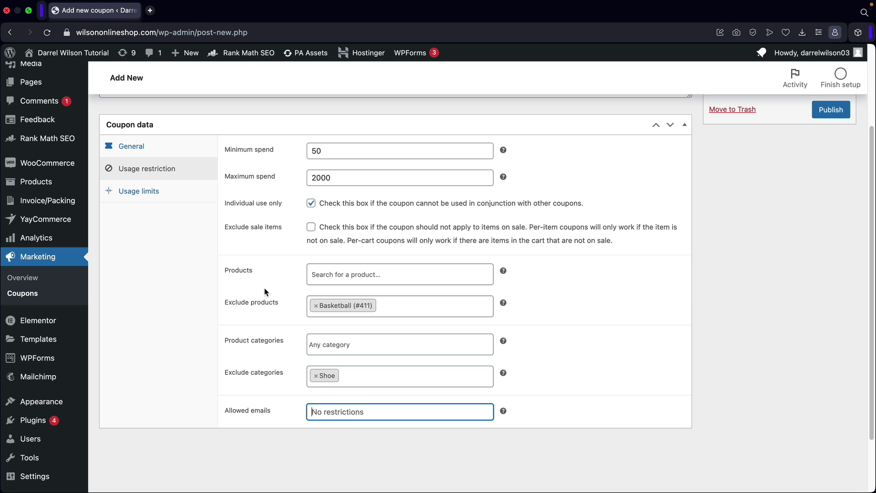
Set the coupon's usage limit per coupon to 100
{"action": "left_click", "coordinate": [147, 194]}
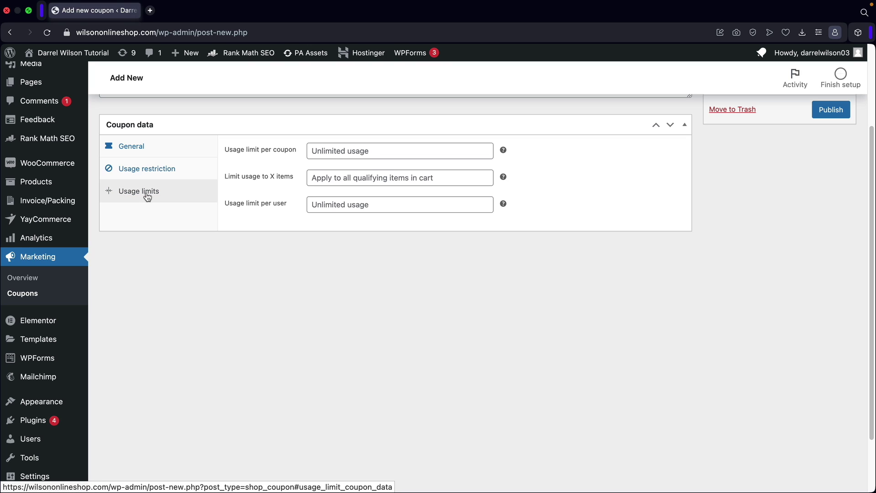
{"action": "scroll", "coordinate": [214, 241], "scroll_direction": "up", "scroll_amount": 3}
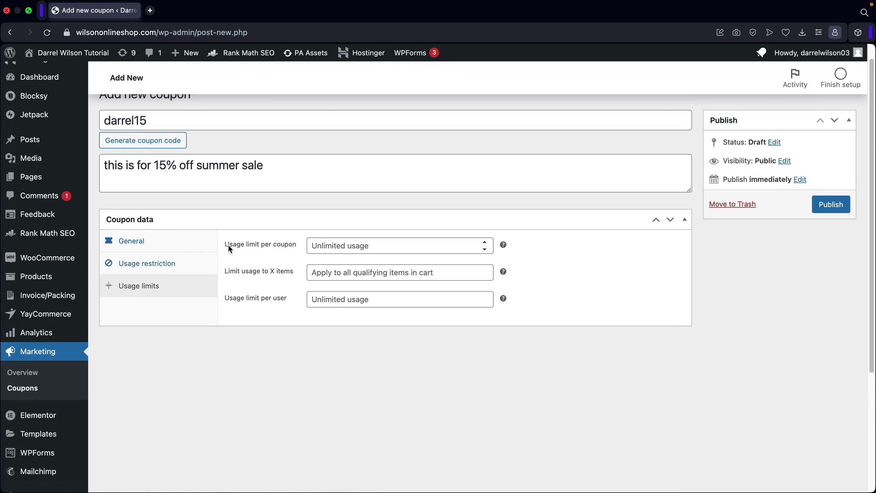
{"action": "left_click", "coordinate": [334, 247]}
{"action": "type", "text": "100"}
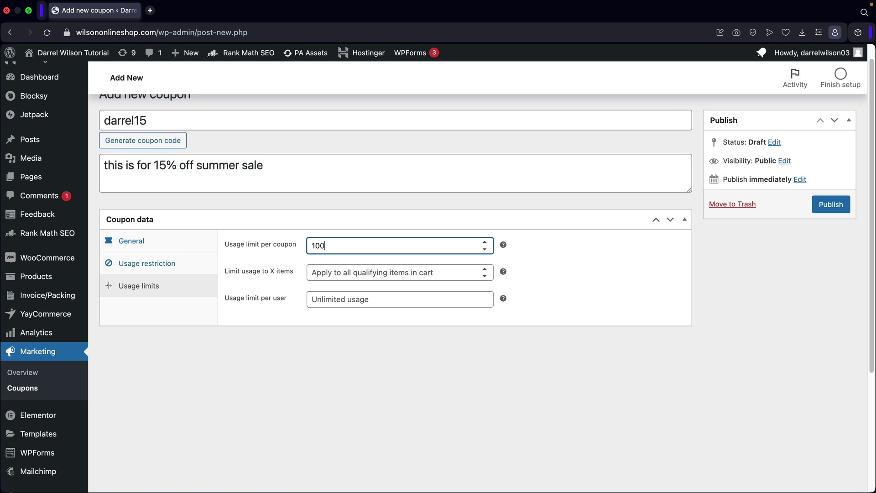
Try limiting the coupon's usage to 20 items, and clear that limit again
{"action": "left_click", "coordinate": [262, 277]}
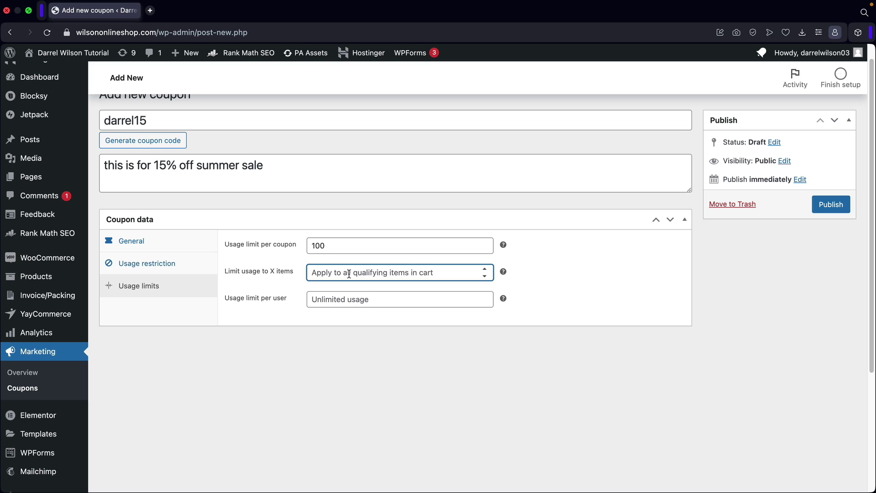
{"action": "type", "text": "20"}
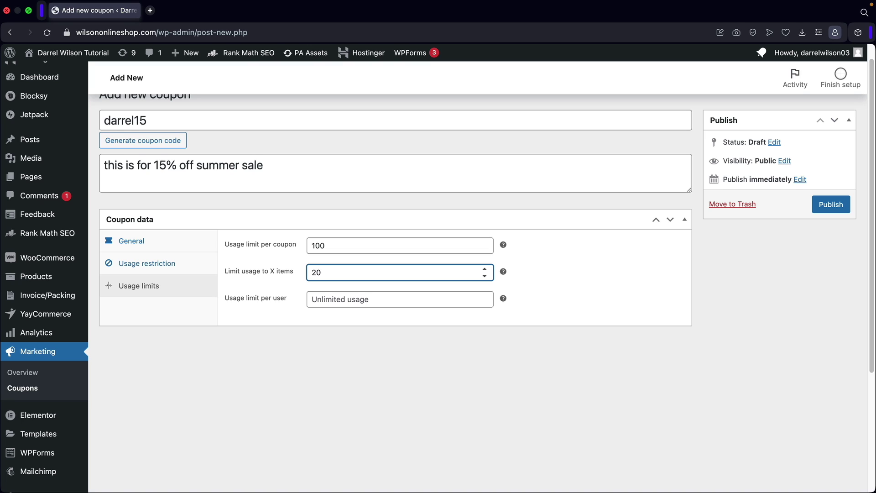
{"action": "key", "text": "BackSpace"}
{"action": "key", "text": "BackSpace"}
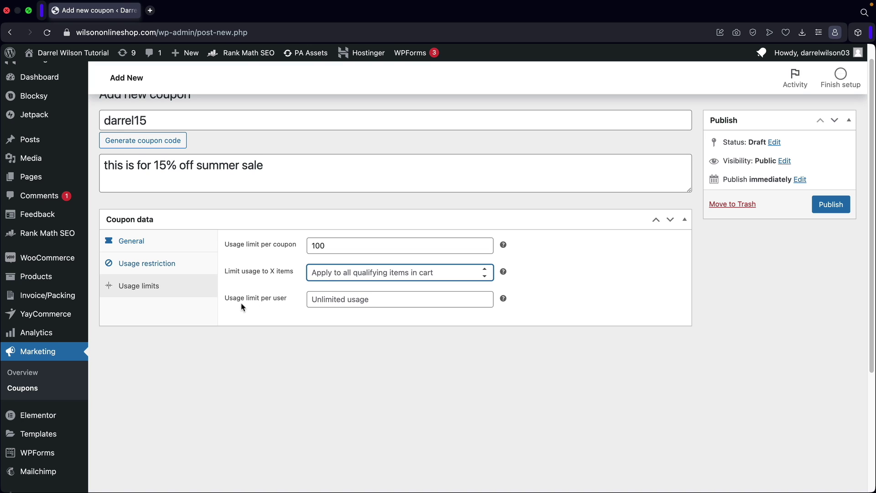
Set the coupon's usage limit per user to 1
{"action": "left_click", "coordinate": [338, 300]}
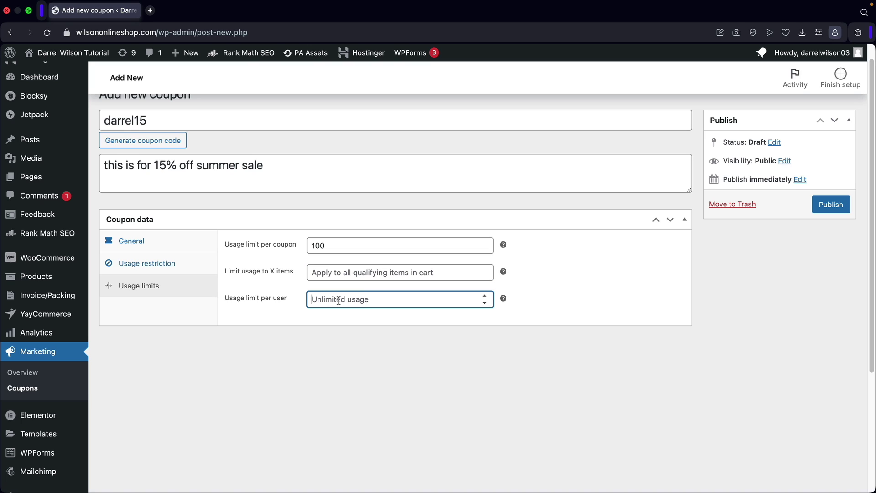
{"action": "type", "text": "1"}
Review the coupon's general settings and publish the coupon
{"action": "scroll", "coordinate": [364, 311], "scroll_direction": "up", "scroll_amount": 1}
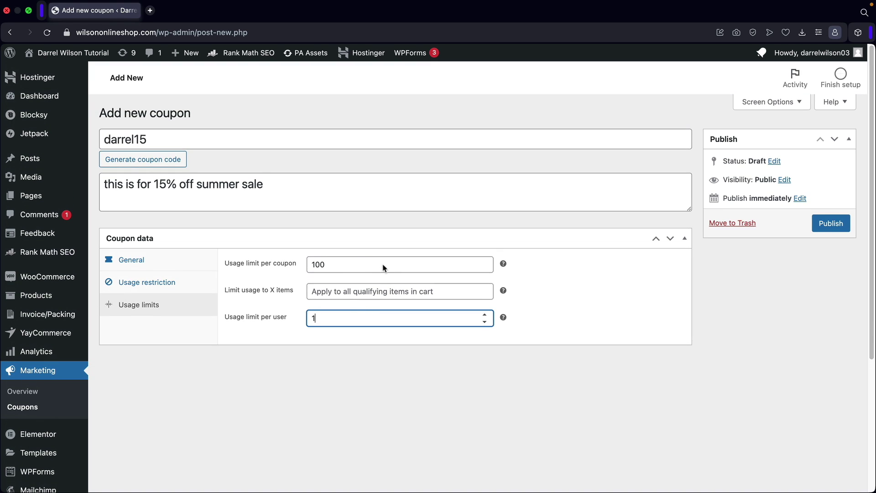
{"action": "left_click", "coordinate": [177, 280]}
{"action": "left_click", "coordinate": [172, 263]}
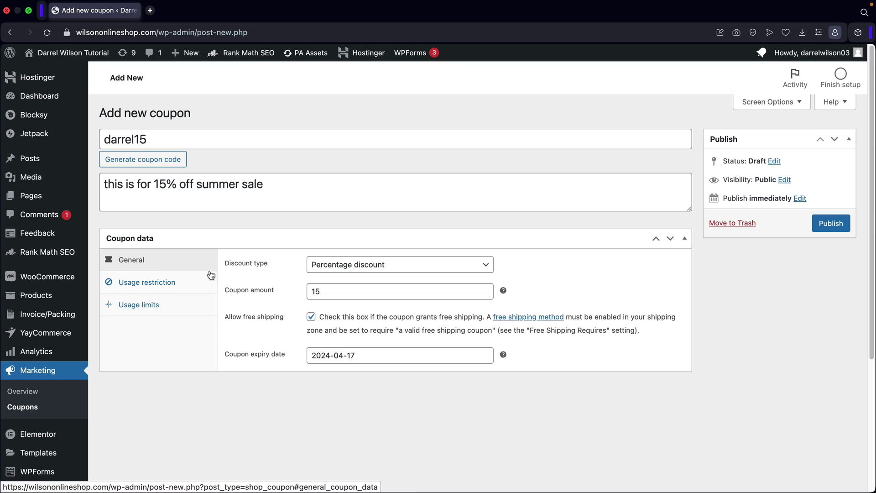
{"action": "left_click", "coordinate": [830, 226]}
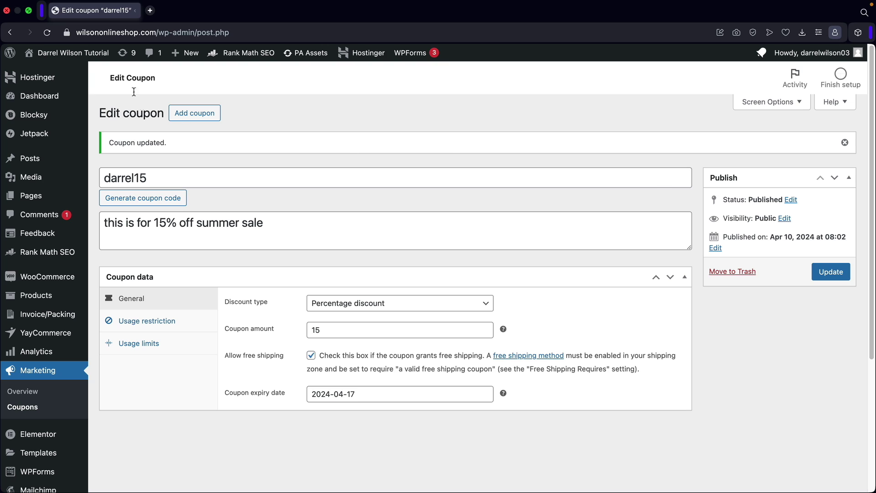
Visit the storefront's shop page and add the Based Running Shoes to the cart, ending on the cart page
{"action": "mouse_move", "coordinate": [73, 53]}
{"action": "left_click", "coordinate": [68, 76]}
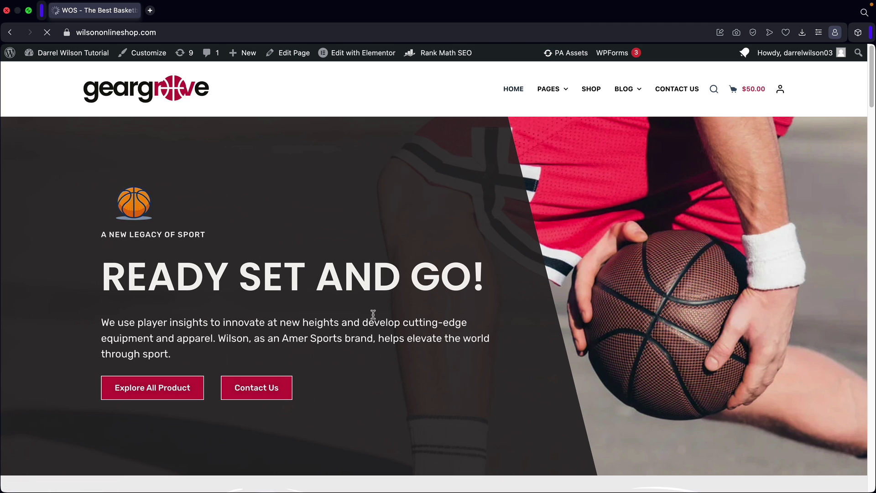
{"action": "left_click", "coordinate": [591, 89]}
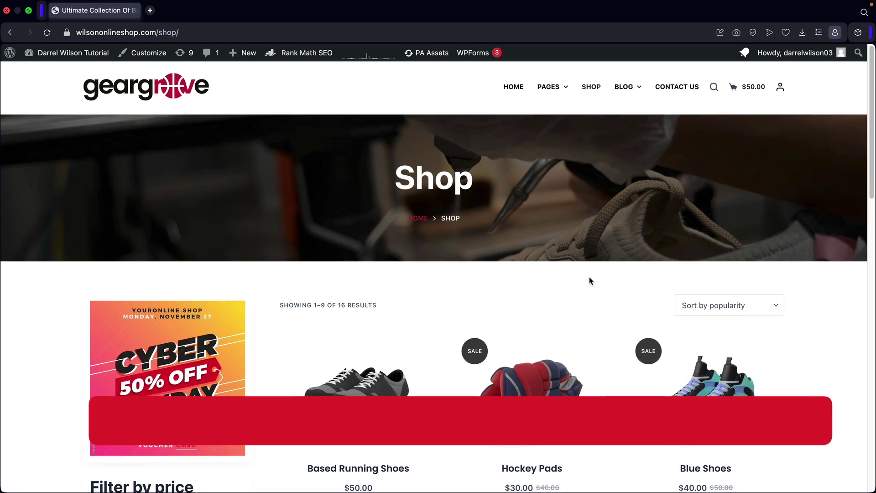
{"action": "scroll", "coordinate": [589, 278], "scroll_direction": "down", "scroll_amount": 3}
{"action": "scroll", "coordinate": [591, 276], "scroll_direction": "down", "scroll_amount": 3}
{"action": "left_click", "coordinate": [383, 279]}
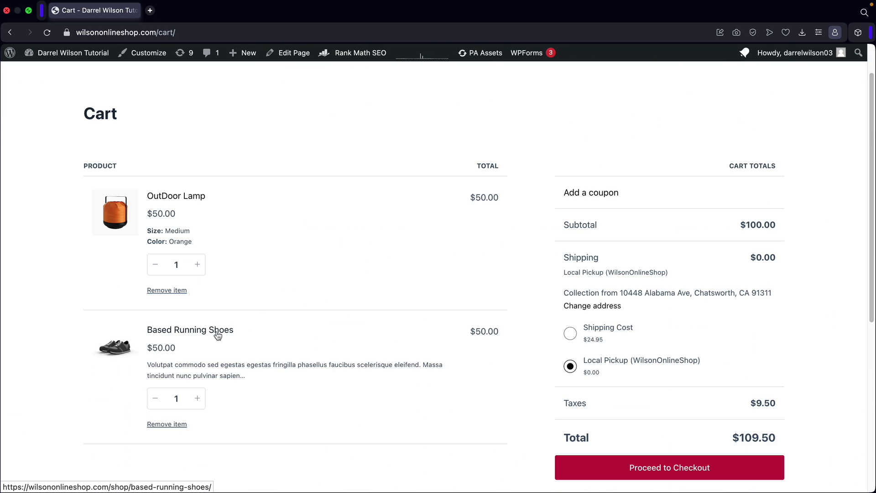
Apply the coupon code darrel15 to the cart and dismiss the notification
{"action": "left_click", "coordinate": [606, 194]}
{"action": "type", "text": "darrel15"}
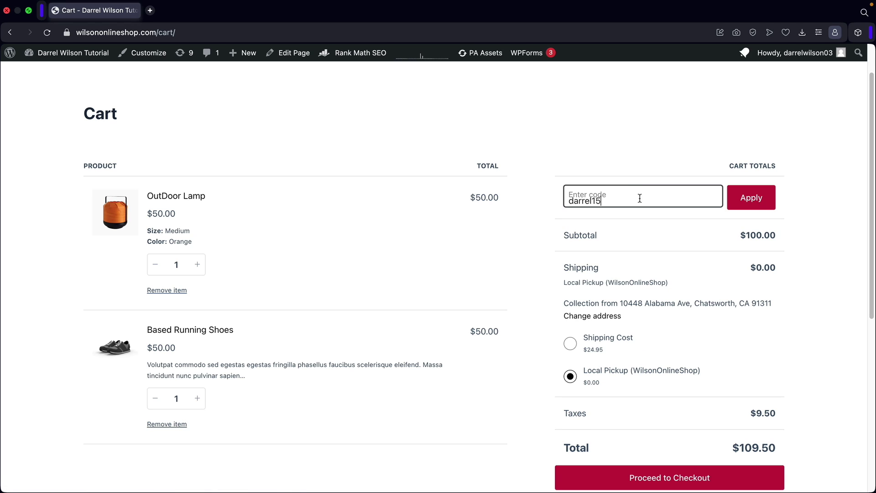
{"action": "left_click", "coordinate": [764, 202]}
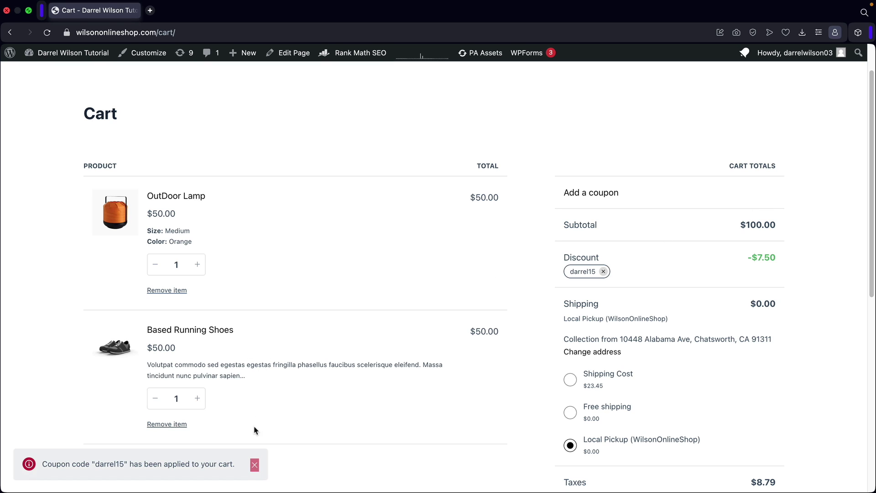
{"action": "left_click", "coordinate": [254, 465]}
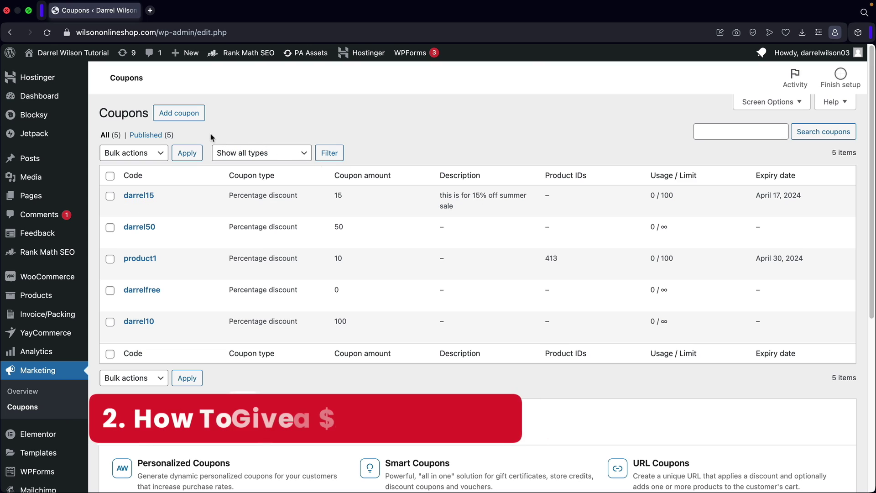
Add a new coupon from the Coupons list with the code darrel20
{"action": "left_click", "coordinate": [188, 117]}
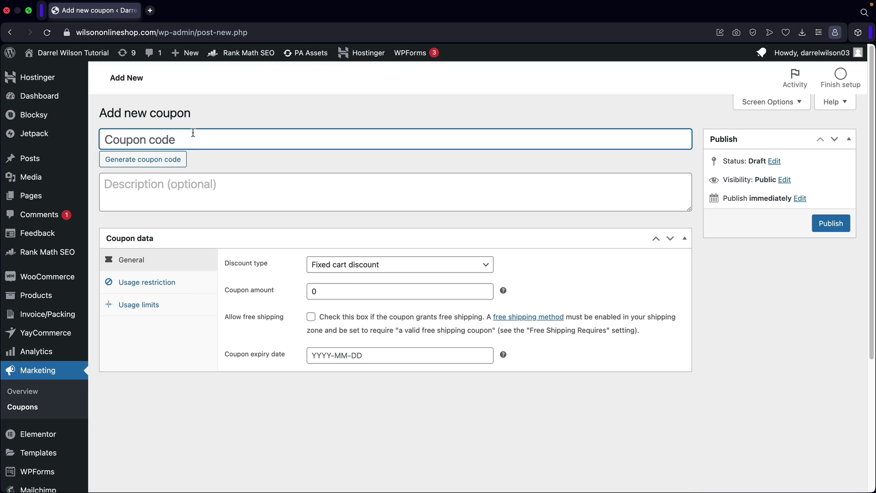
{"action": "type", "text": "darrel20"}
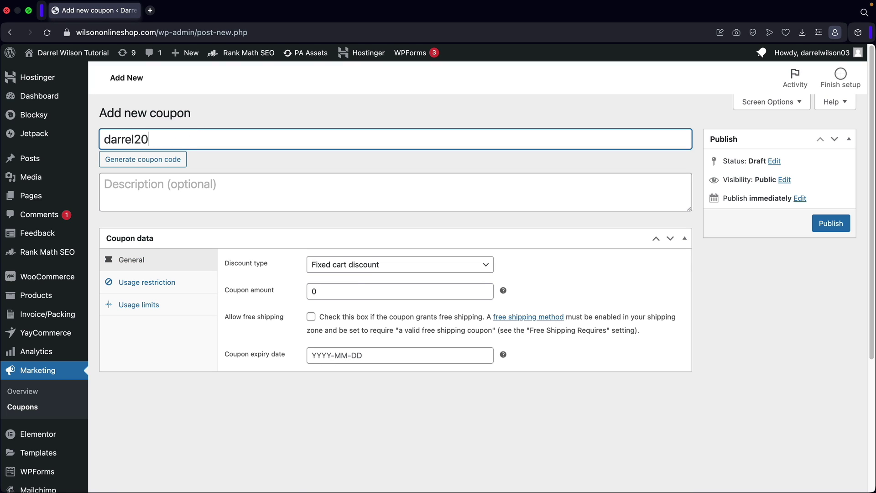
Set the amount of the darrel20 fixed cart discount coupon to 20
{"action": "key", "text": "Tab"}
{"action": "key", "text": "Tab"}
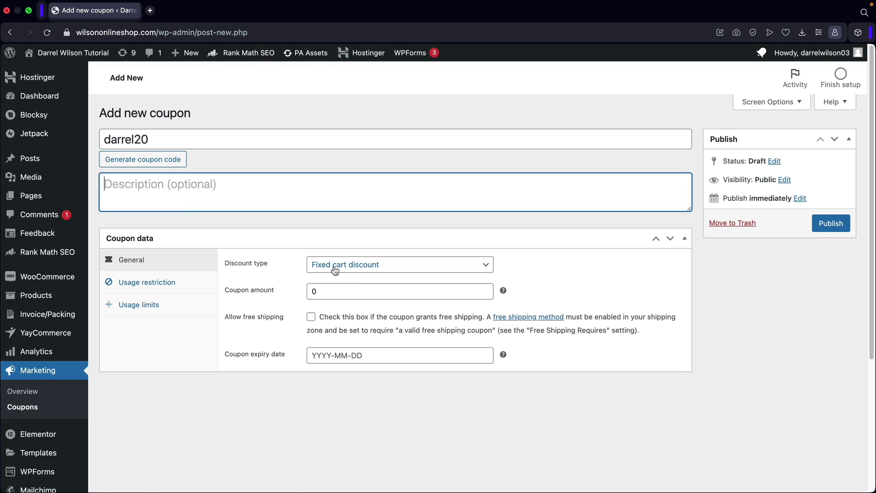
{"action": "left_click_drag", "start_coordinate": [343, 288], "coordinate": [273, 293]}
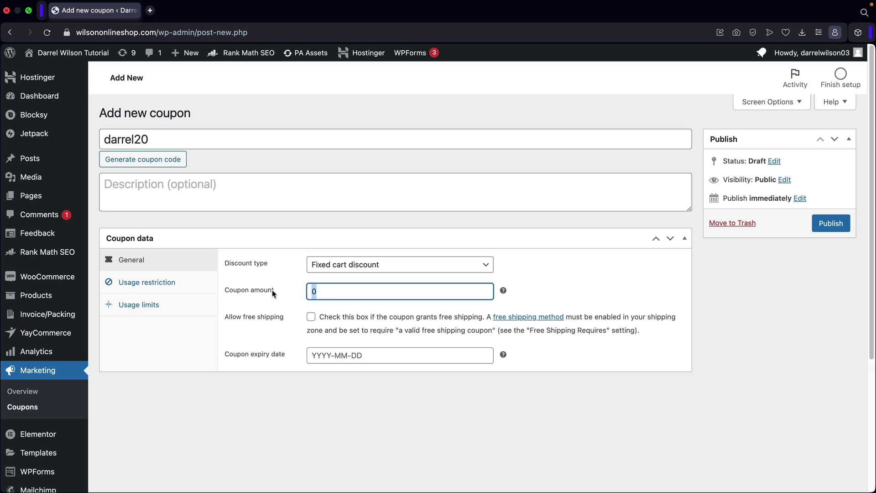
{"action": "type", "text": "20"}
{"action": "left_click", "coordinate": [263, 291]}
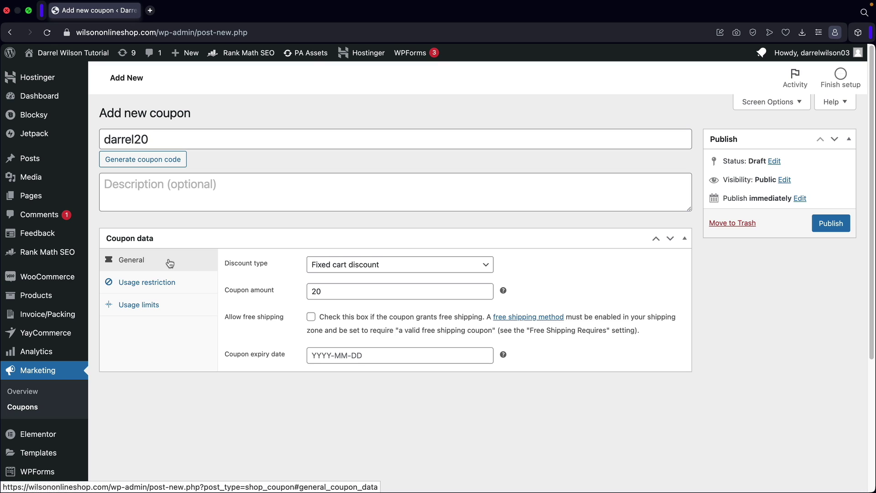
{"action": "left_click", "coordinate": [338, 291]}
{"action": "double_click", "coordinate": [314, 291]}
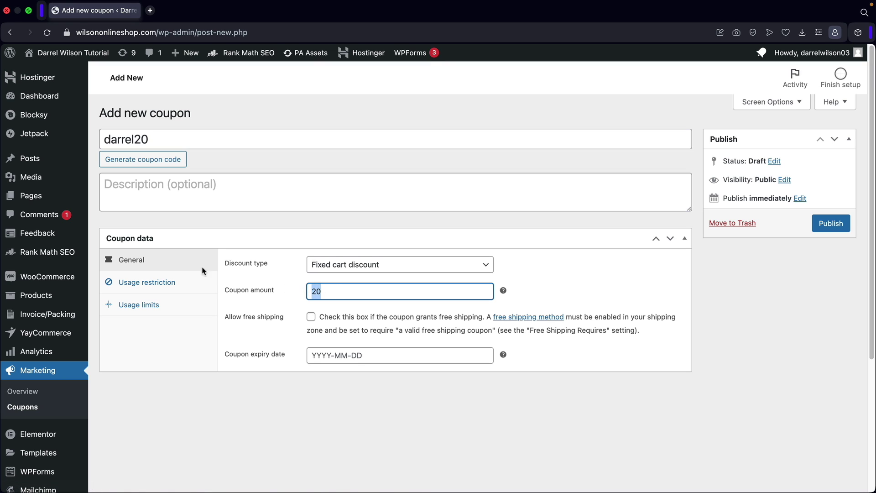
Set the coupon's minimum spend to 100 in its usage restrictions
{"action": "left_click", "coordinate": [152, 282]}
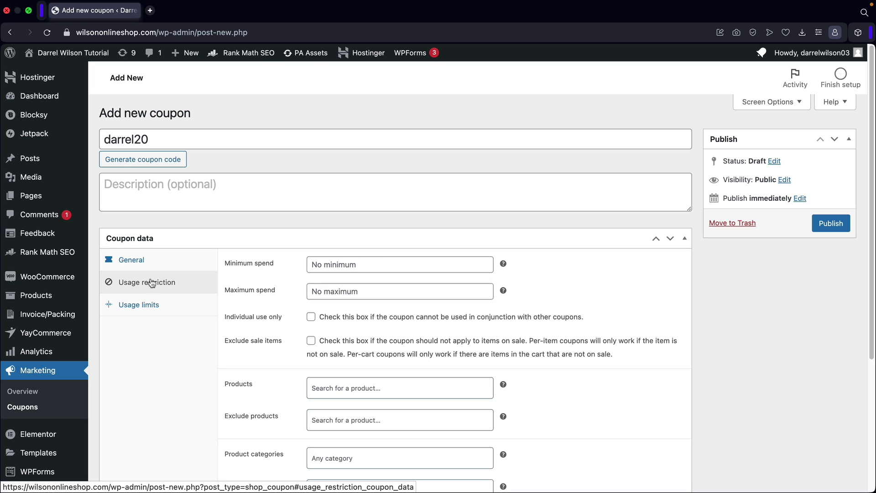
{"action": "left_click", "coordinate": [343, 266]}
{"action": "type", "text": "100"}
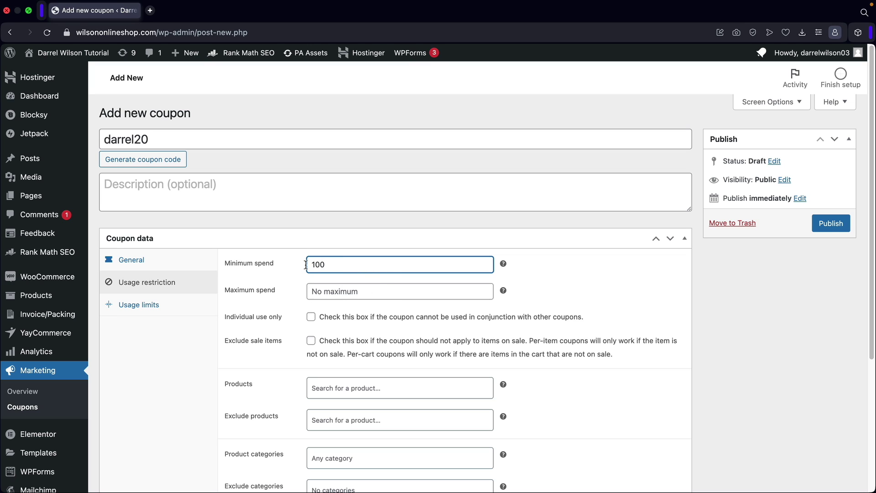
Enter "20 bucks off" as the description of the darrel20 coupon
{"action": "left_click", "coordinate": [245, 183]}
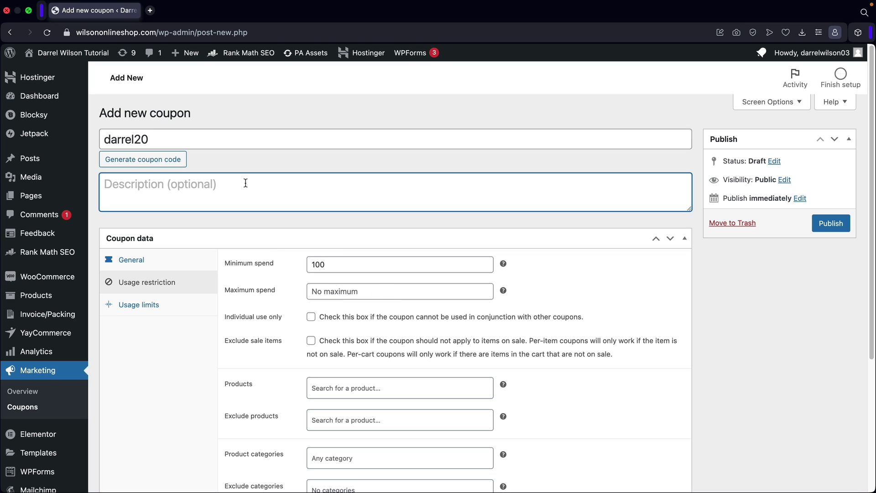
{"action": "type", "text": "20 bucks fo"}
{"action": "key", "text": "BackSpace"}
{"action": "key", "text": "BackSpace"}
{"action": "key", "text": "BackSpace"}
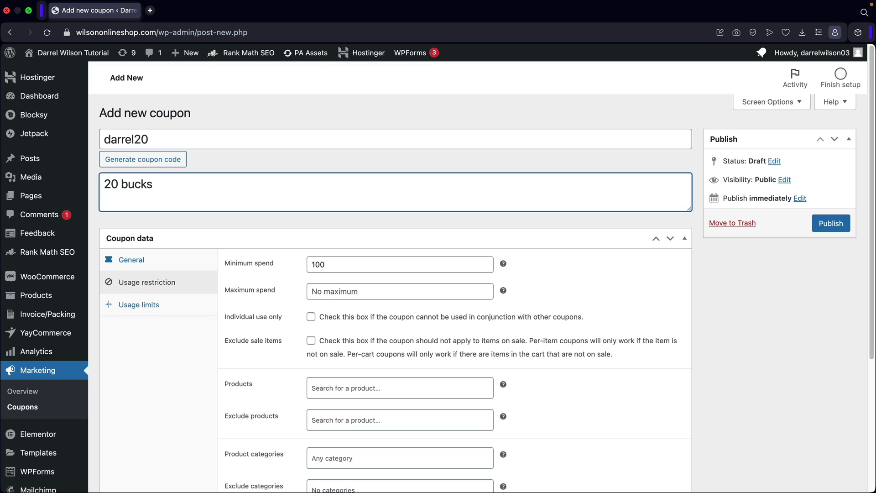
{"action": "type", "text": "off"}
{"action": "key", "text": "BackSpace"}
{"action": "key", "text": "BackSpace"}
{"action": "key", "text": "BackSpace"}
{"action": "key", "text": "BackSpace"}
{"action": "type", "text": "off"}
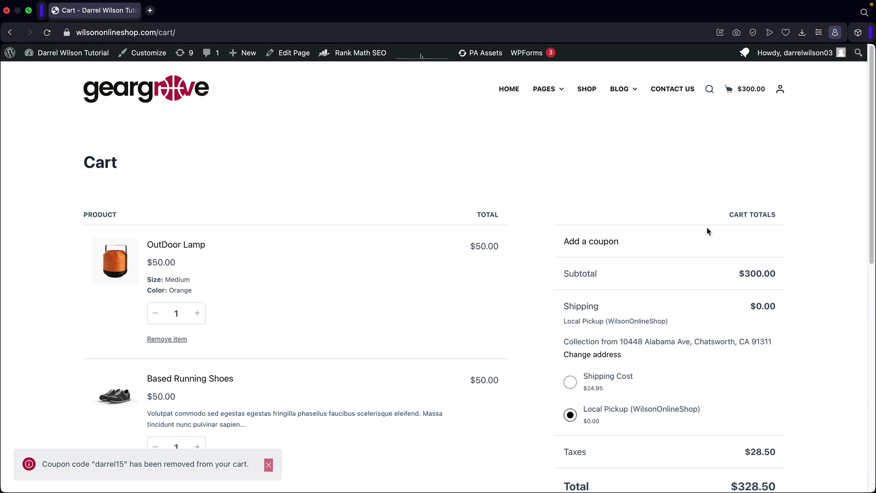
Apply the coupon code darrel20 to the cart, check the cart total and dismiss the notification
{"action": "left_click", "coordinate": [625, 241]}
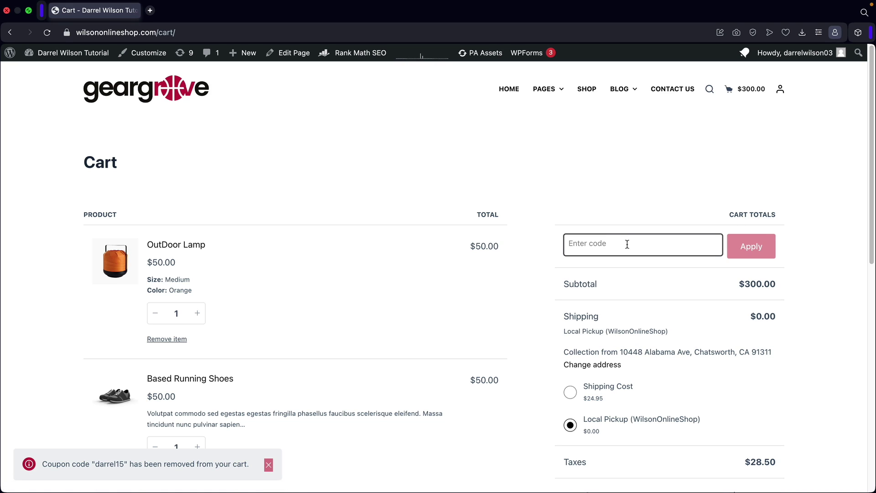
{"action": "type", "text": "darrel20"}
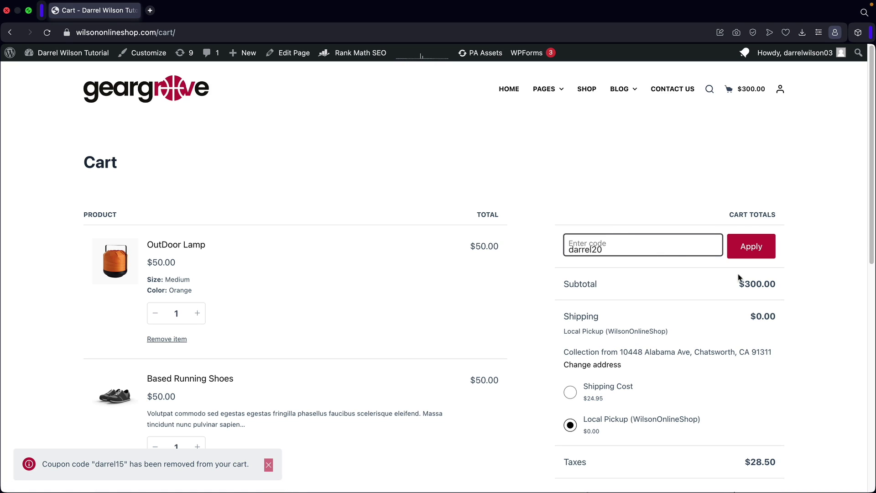
{"action": "left_click", "coordinate": [748, 246]}
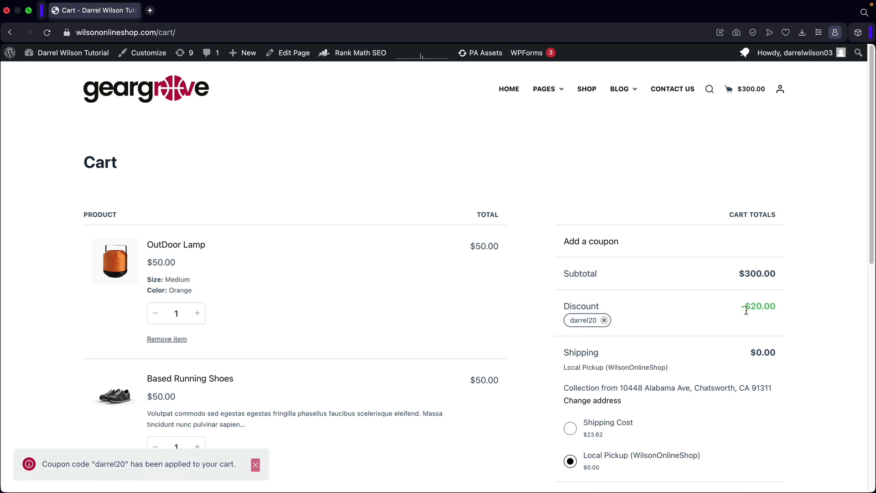
{"action": "scroll", "coordinate": [748, 310], "scroll_direction": "down", "scroll_amount": 4}
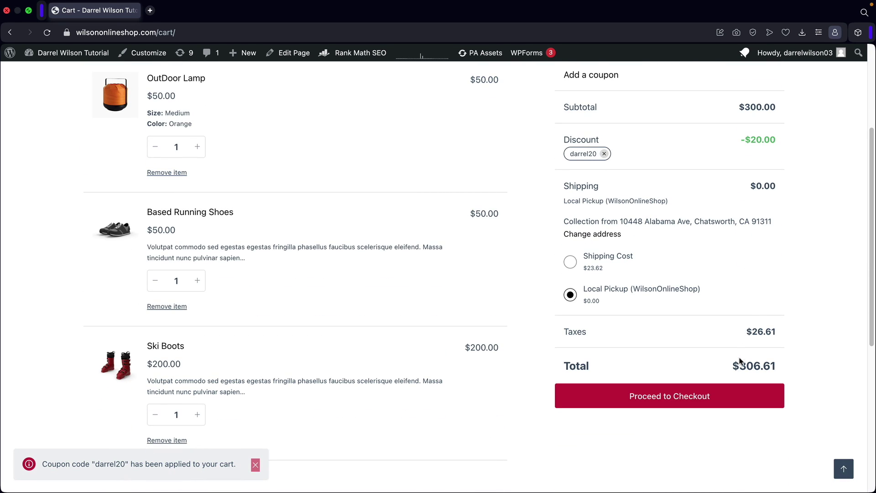
{"action": "left_click_drag", "start_coordinate": [734, 367], "coordinate": [784, 365]}
{"action": "left_click", "coordinate": [255, 465]}
{"action": "scroll", "coordinate": [529, 414], "scroll_direction": "up", "scroll_amount": 4}
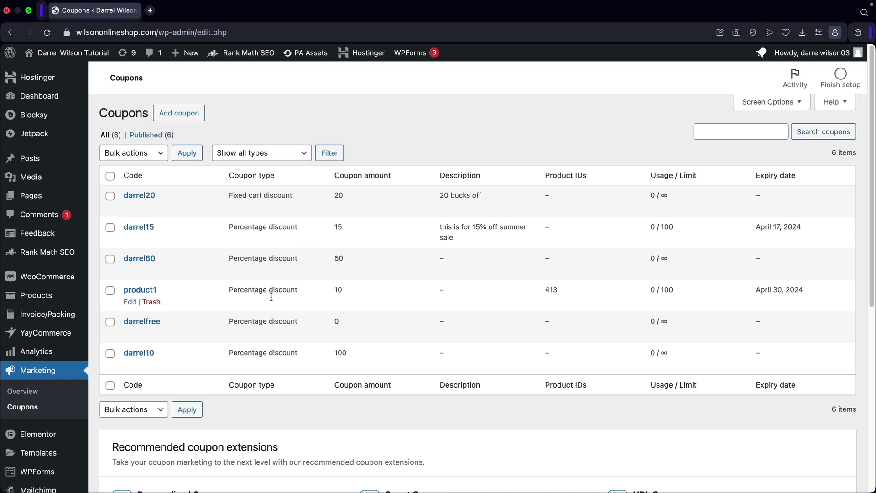
Add a new coupon from the Coupons list with the code darrel45
{"action": "left_click", "coordinate": [178, 115]}
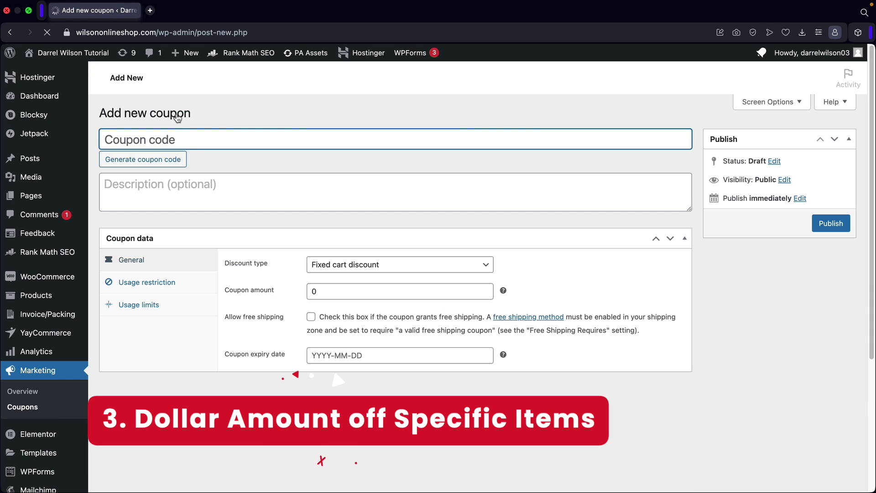
{"action": "type", "text": "dar"}
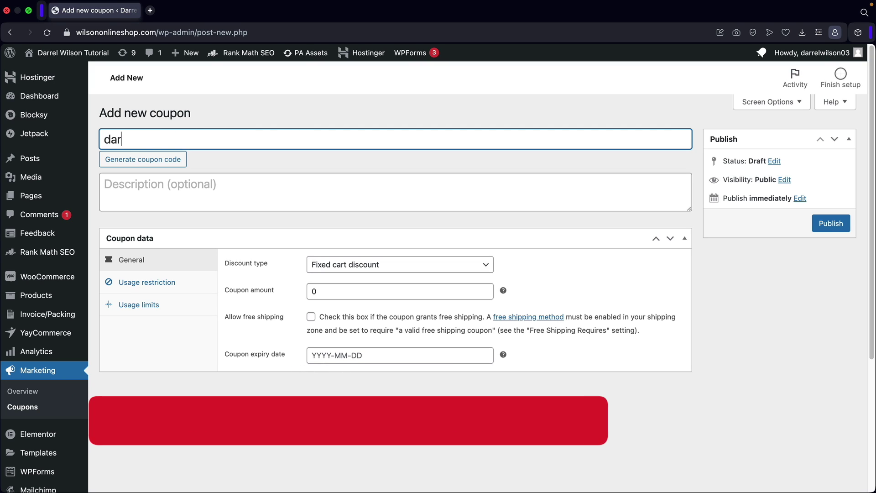
{"action": "type", "text": "rel50"}
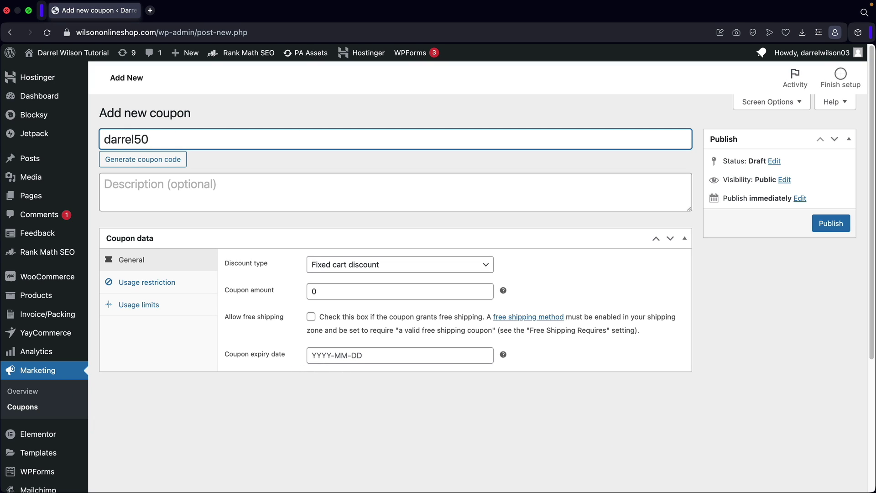
{"action": "key", "text": "BackSpace"}
{"action": "key", "text": "BackSpace"}
{"action": "type", "text": "45"}
Enter "45 dollars off" as the description of the darrel45 coupon
{"action": "key", "text": "Tab"}
{"action": "key", "text": "Tab"}
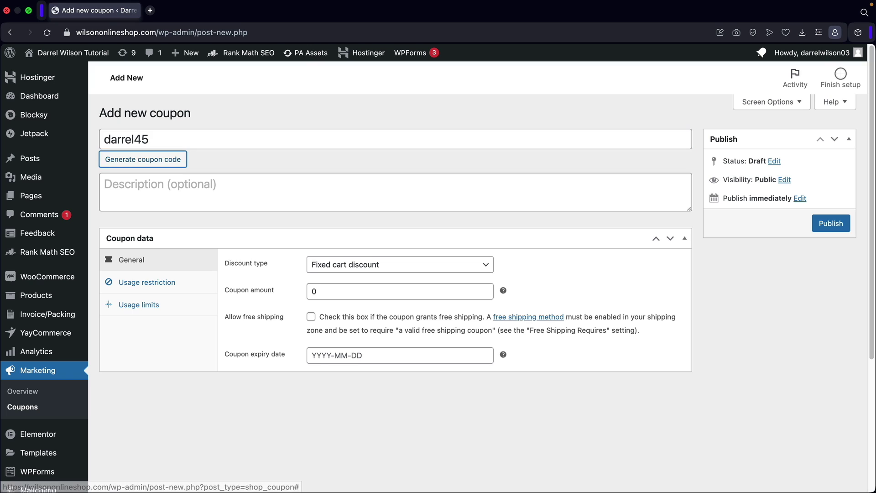
{"action": "type", "text": "45 d"}
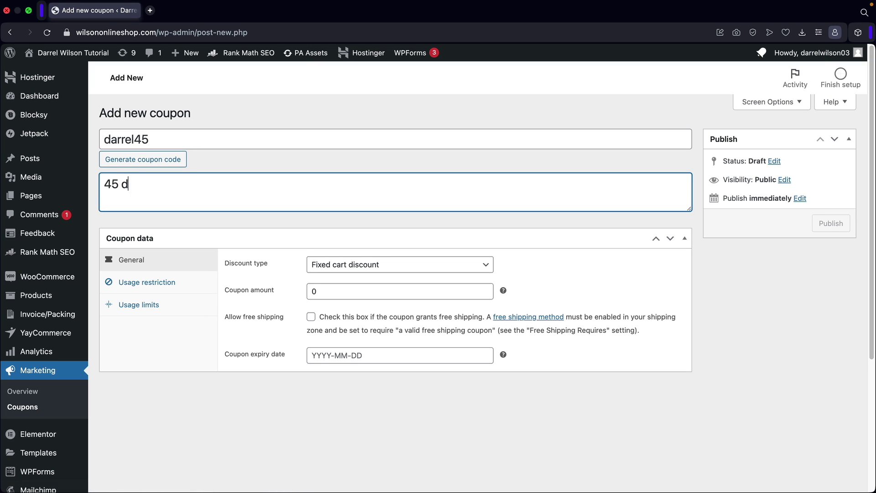
{"action": "type", "text": "ollars off"}
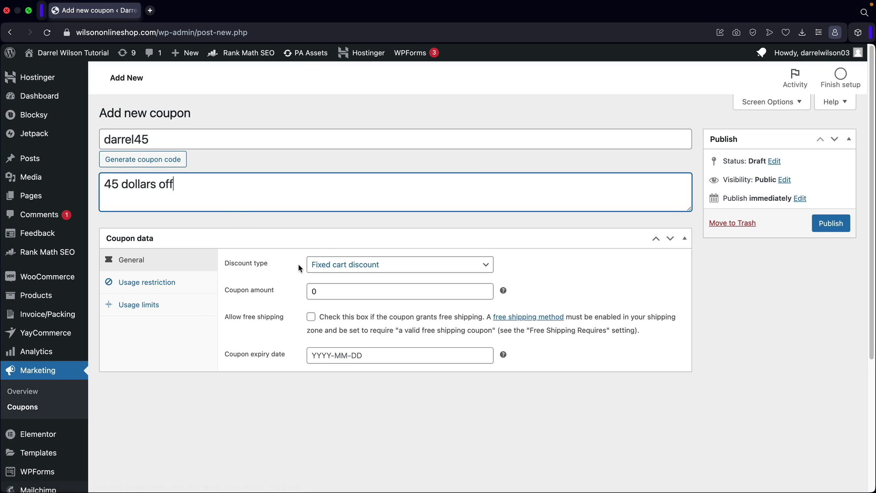
Set the coupon's discount type to Fixed product discount with an amount of 45
{"action": "left_click", "coordinate": [320, 264]}
{"action": "left_click", "coordinate": [332, 277]}
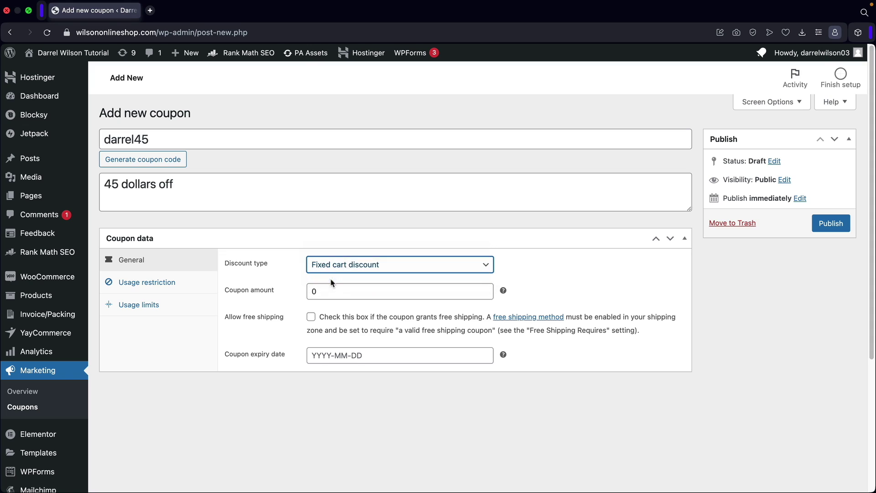
{"action": "left_click_drag", "start_coordinate": [335, 294], "coordinate": [274, 297]}
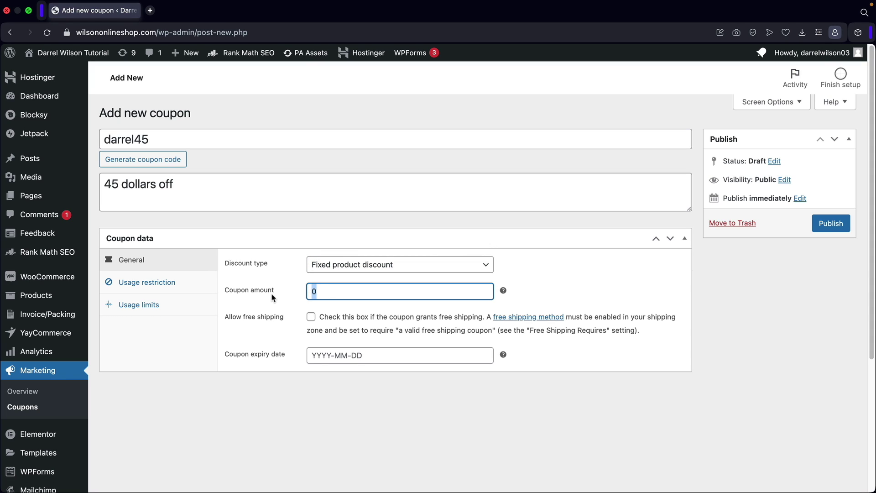
{"action": "type", "text": "45"}
{"action": "left_click", "coordinate": [305, 398]}
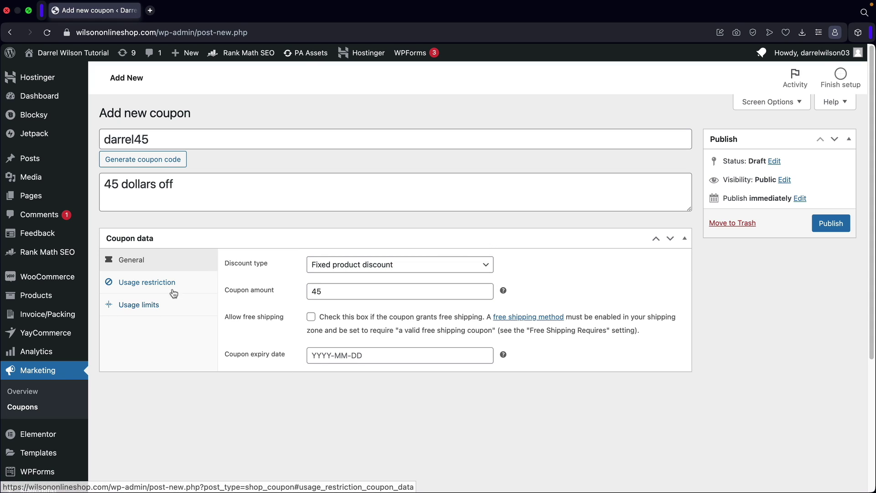
Restrict the coupon to the Ski Boots product in its usage restrictions
{"action": "left_click", "coordinate": [141, 286]}
{"action": "scroll", "coordinate": [232, 313], "scroll_direction": "down", "scroll_amount": 3}
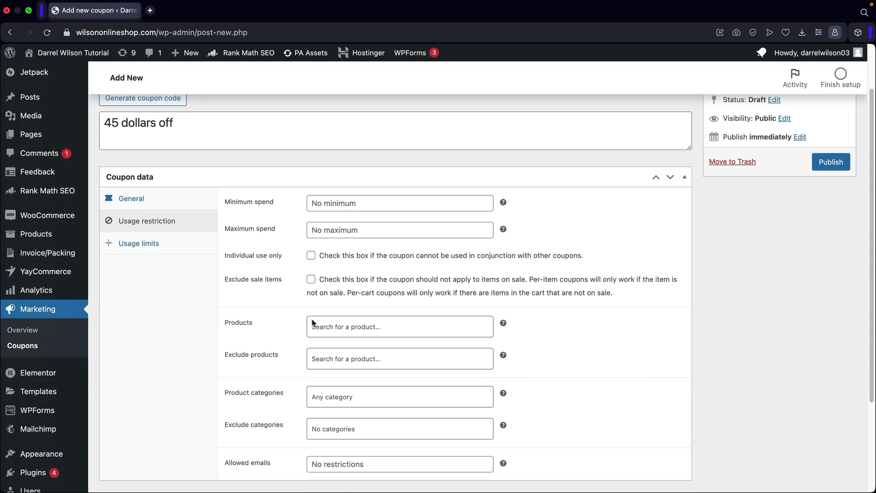
{"action": "left_click", "coordinate": [348, 327]}
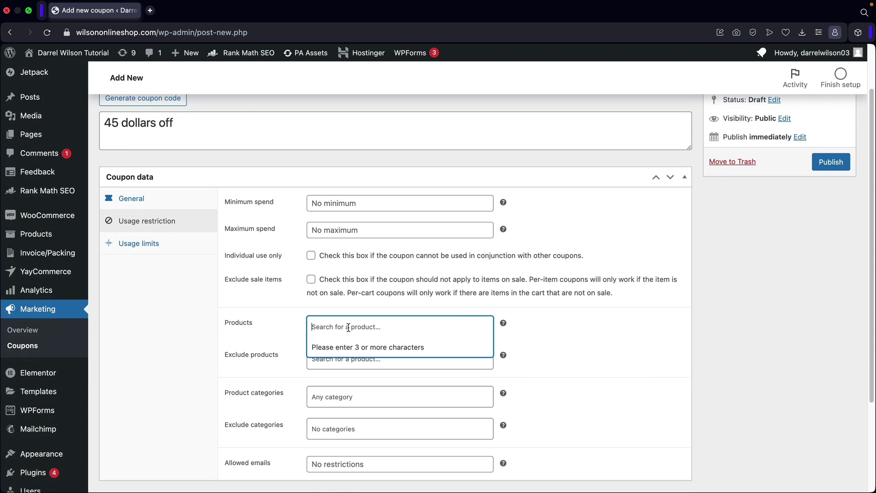
{"action": "type", "text": "skitb"}
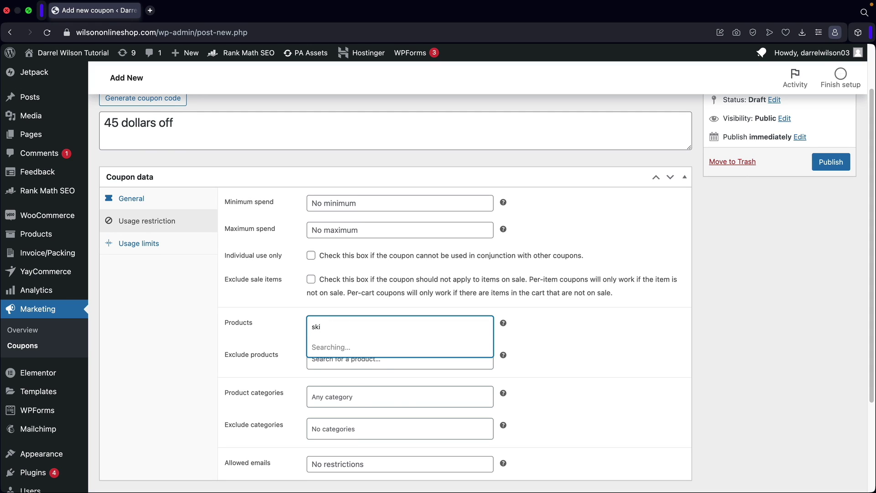
{"action": "left_click", "coordinate": [346, 350]}
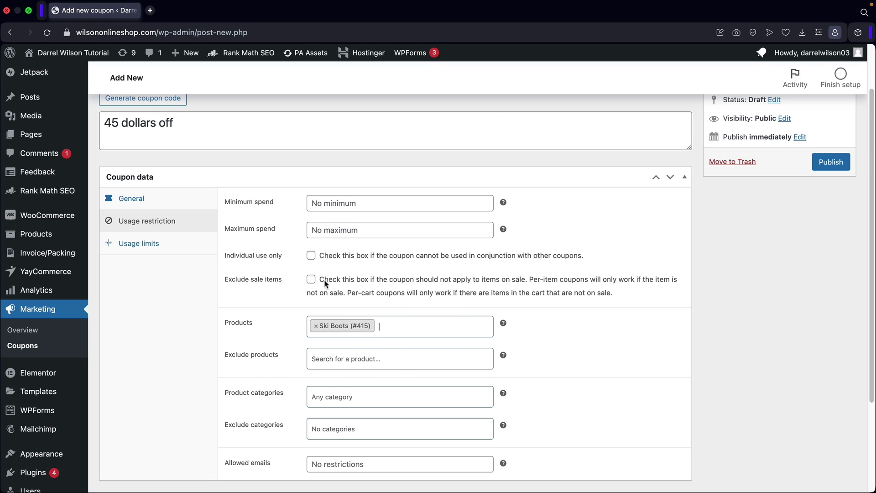
Set the coupon's minimum spend to 200 and publish the coupon
{"action": "left_click", "coordinate": [357, 201]}
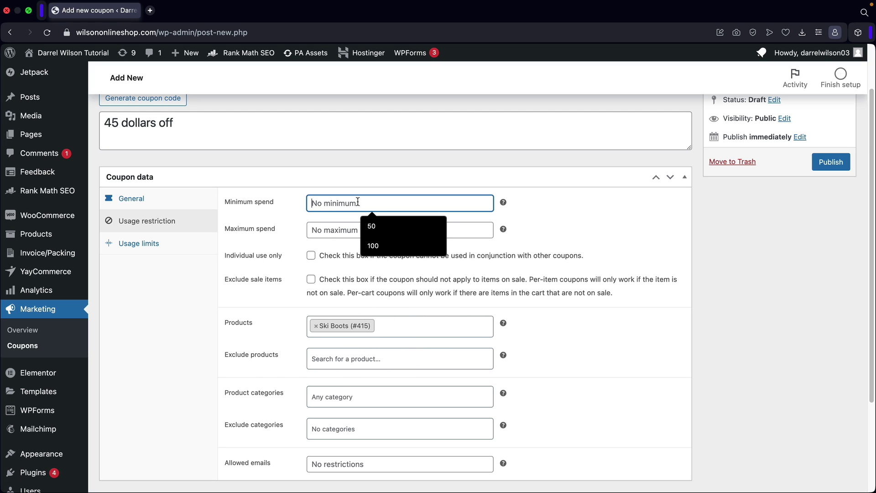
{"action": "type", "text": "200"}
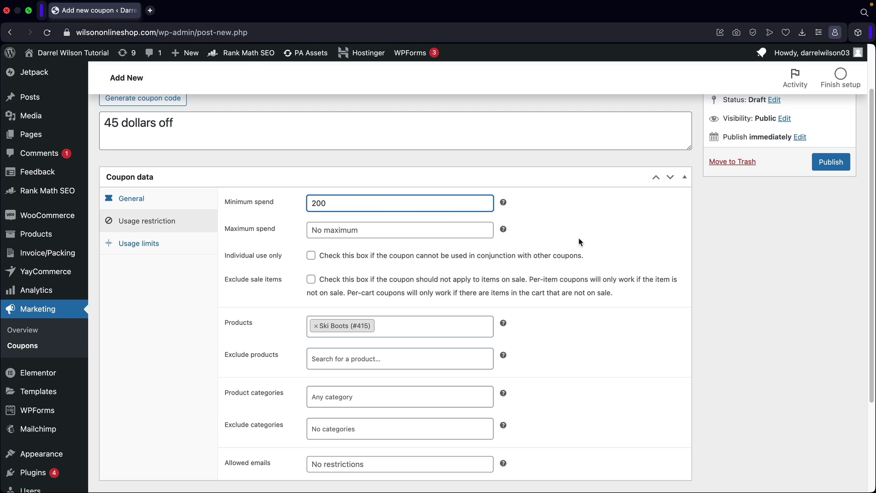
{"action": "left_click", "coordinate": [828, 163]}
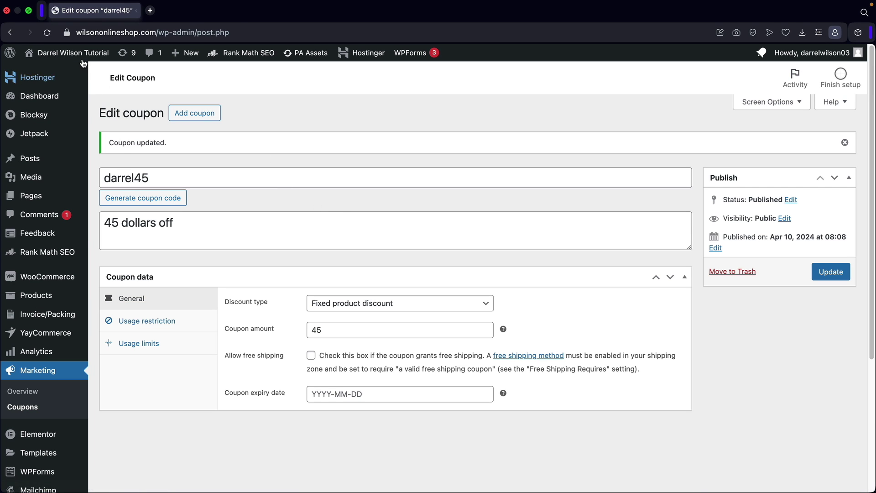
Visit the storefront, apply the coupon code darrel45 to the cart containing the Ski Boots, and check the discount
{"action": "mouse_move", "coordinate": [82, 59]}
{"action": "left_click", "coordinate": [74, 73]}
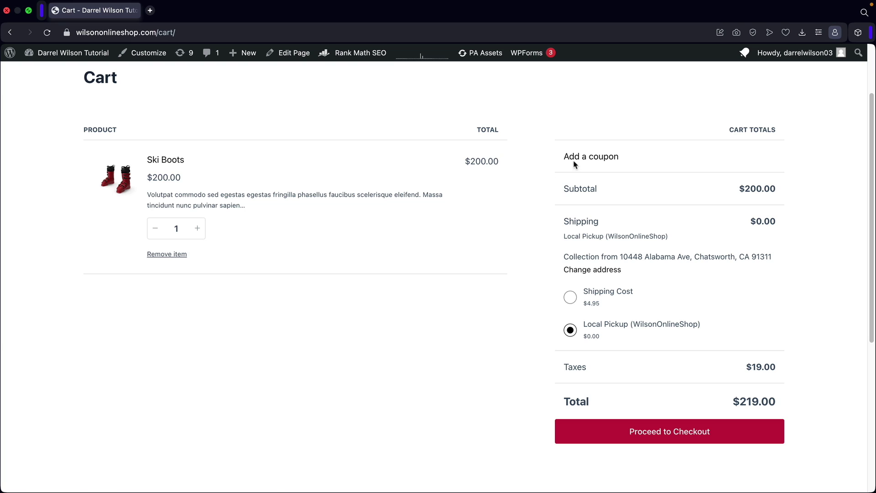
{"action": "left_click", "coordinate": [596, 160]}
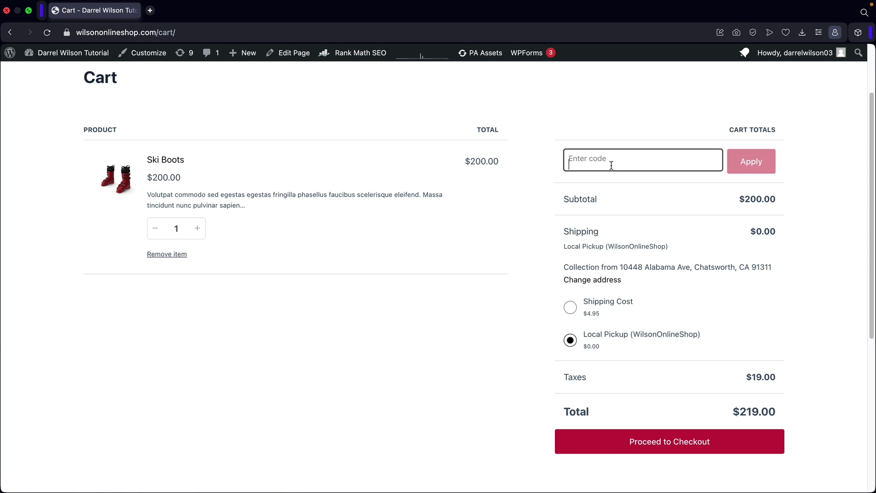
{"action": "type", "text": "darrel45"}
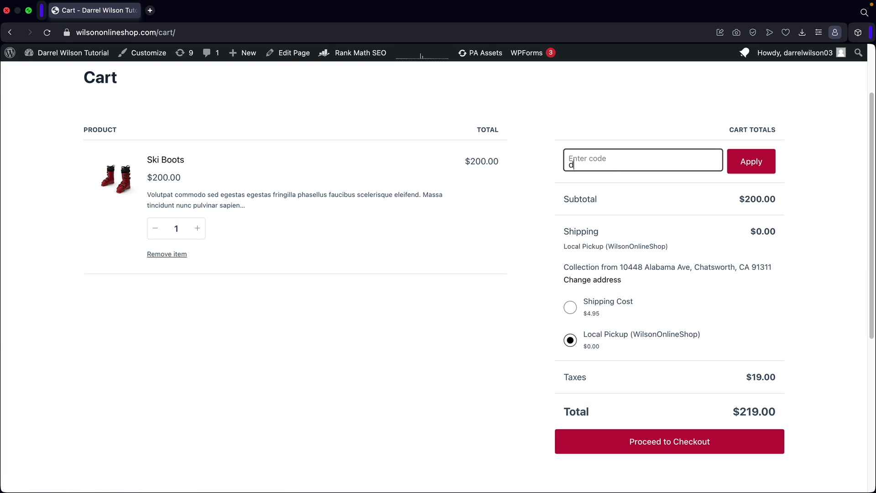
{"action": "left_click", "coordinate": [751, 162]}
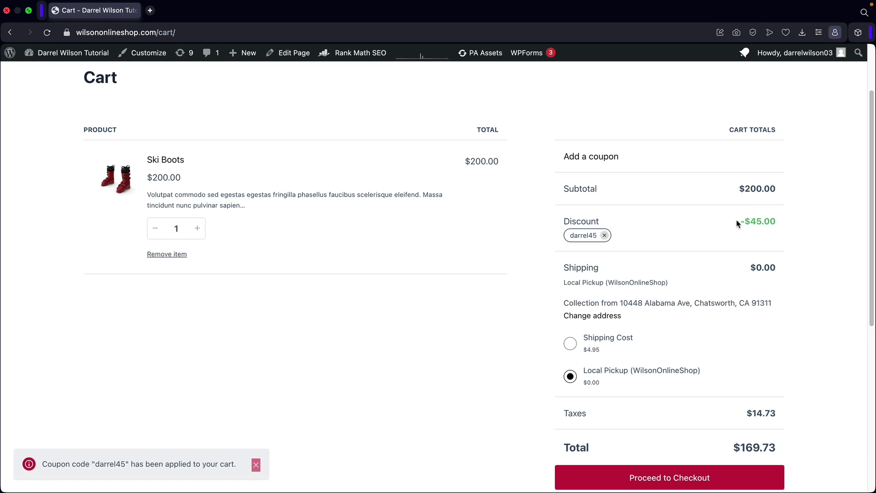
{"action": "left_click_drag", "start_coordinate": [739, 222], "coordinate": [779, 223]}
{"action": "left_click", "coordinate": [794, 221]}
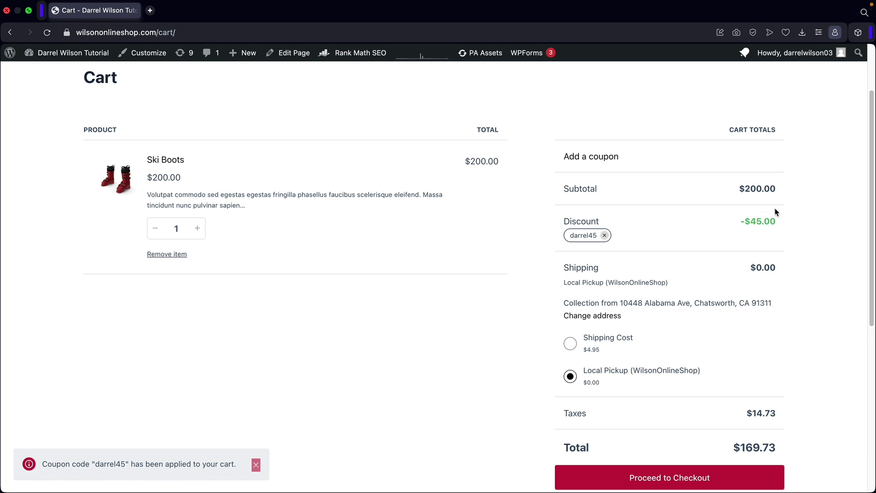